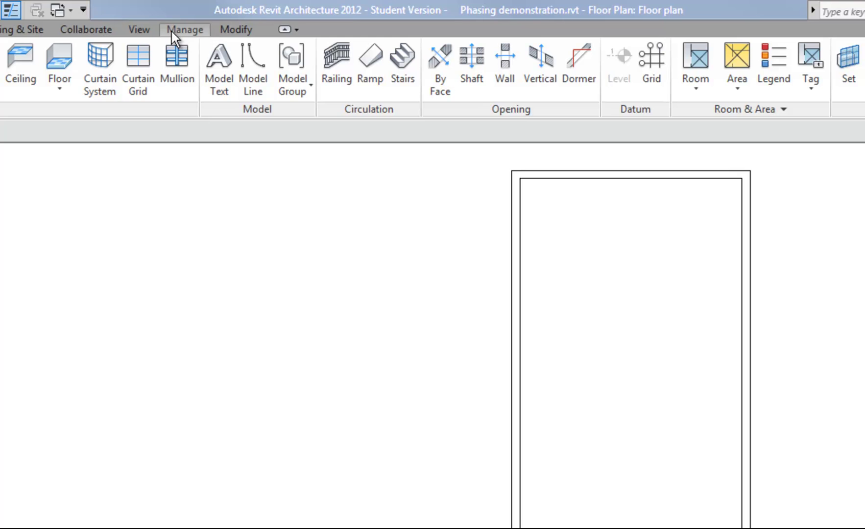
Rename the fourth project phase, New Construction, as "Scope of Work" in the phasing settings
click(174, 30)
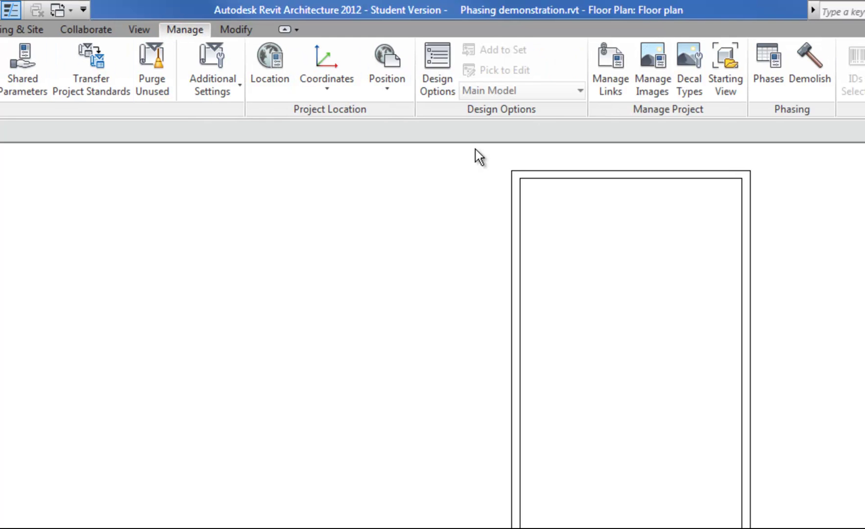
click(770, 64)
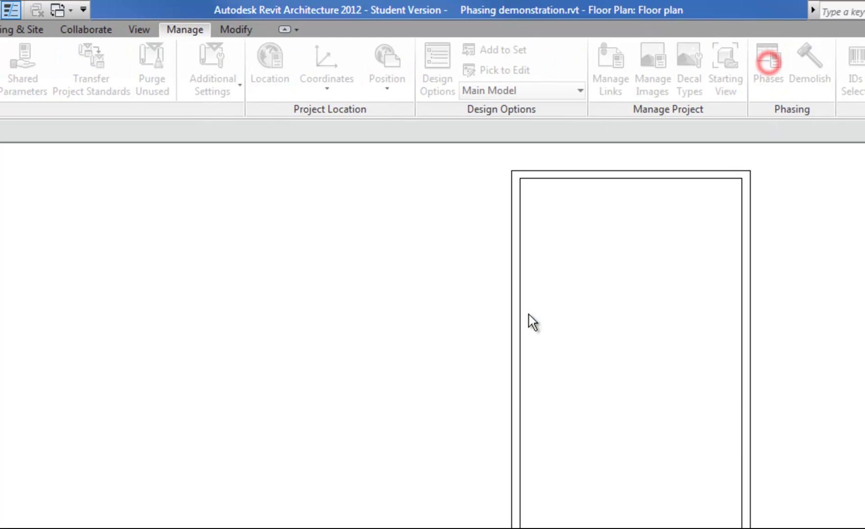
drag(546, 298, 274, 358)
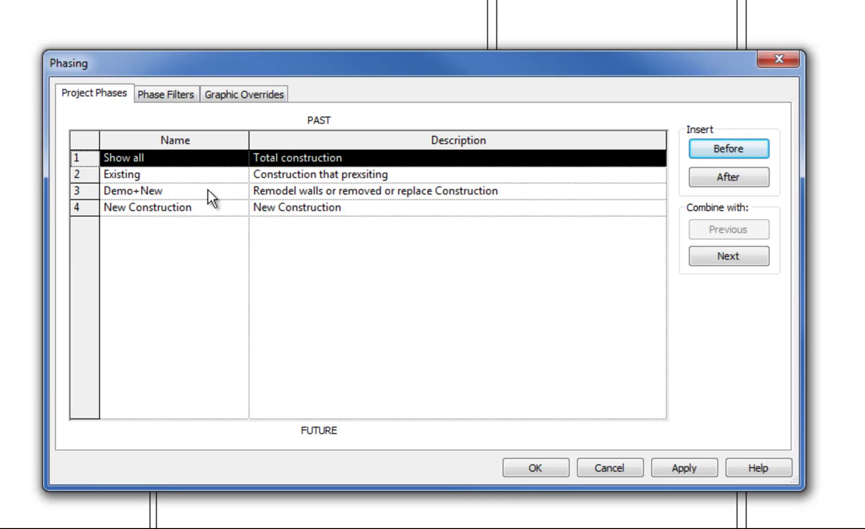
click(186, 205)
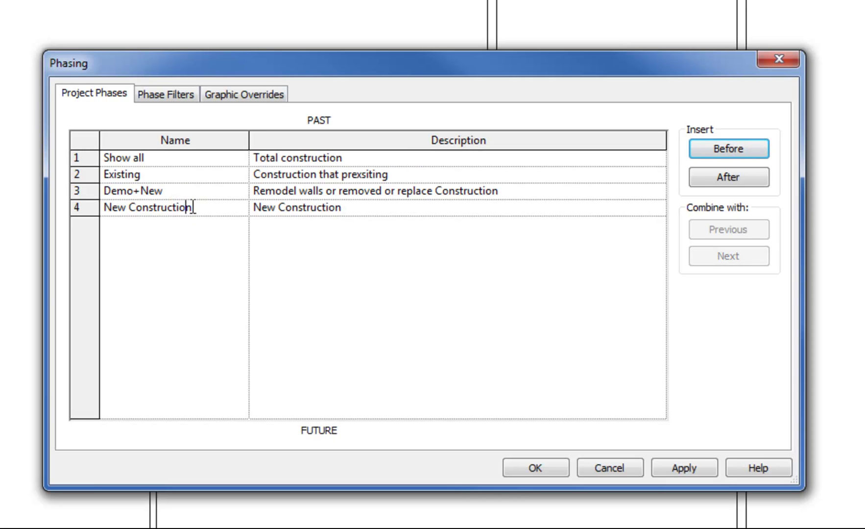
click(191, 207)
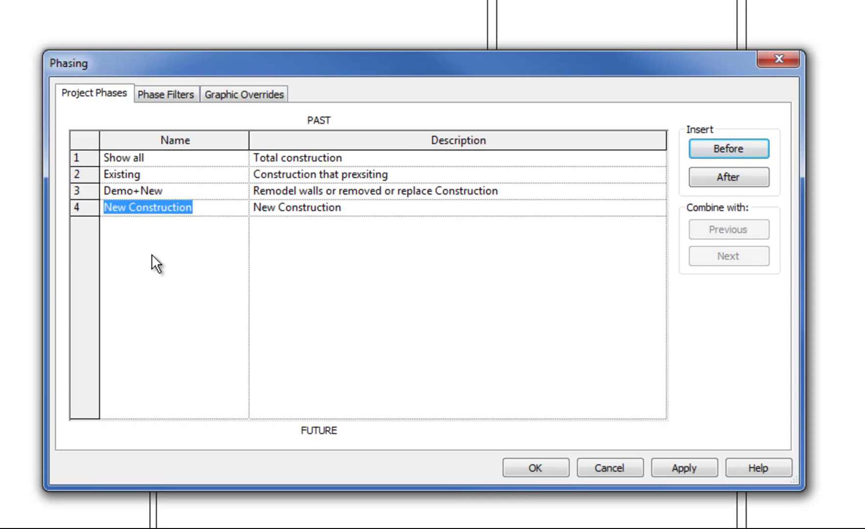
text(Scope)
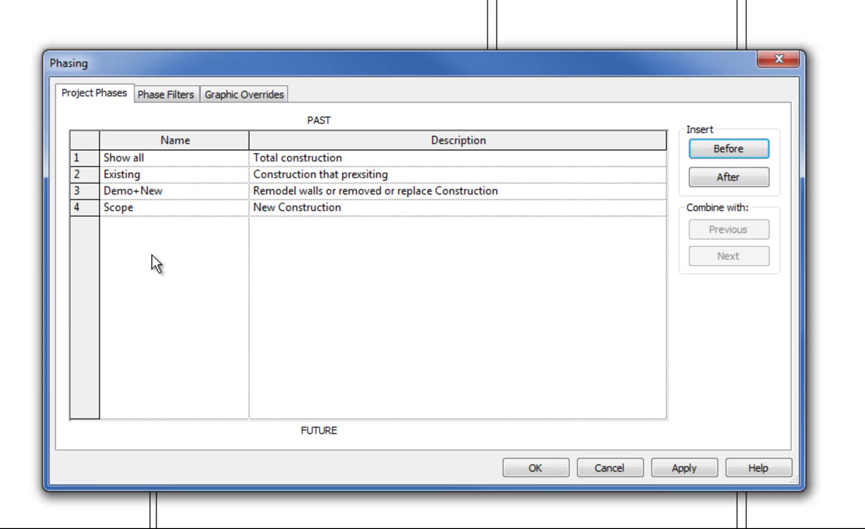
text(of Work)
click(395, 270)
Set the Scope of Work phase's description to "Scope of this project" and accept the phasing settings
click(315, 205)
drag(351, 204, 156, 208)
text(Sc)
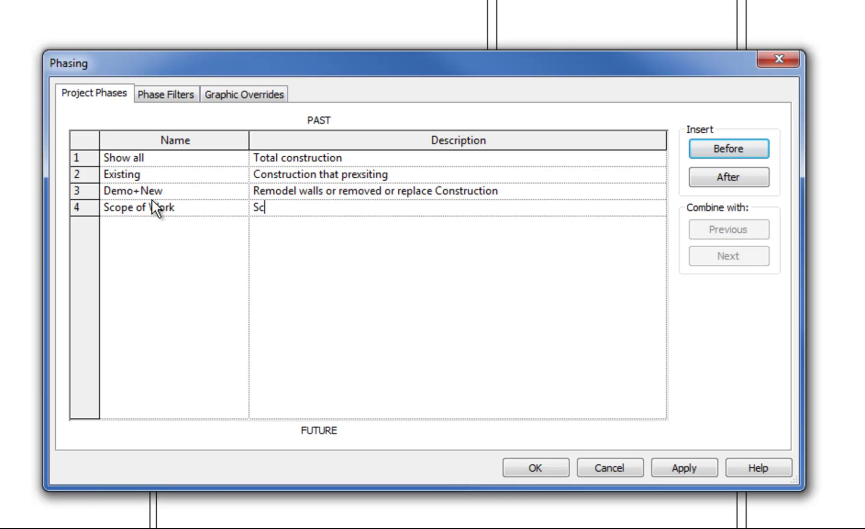
text(ope of this project)
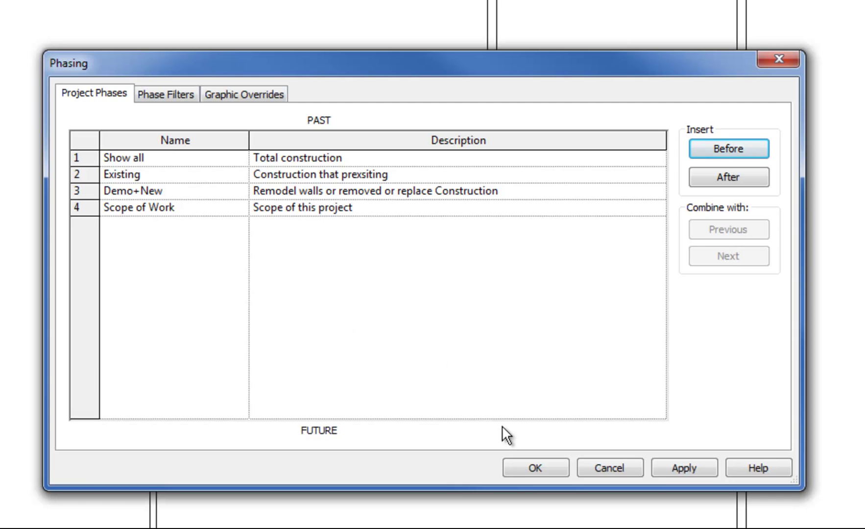
click(538, 463)
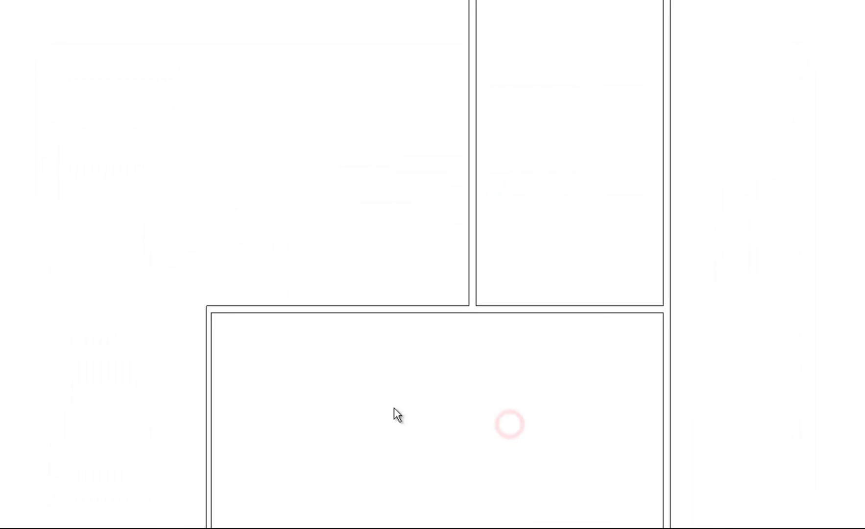
Inspect the created and demolished phases of the lower room's upper-left and left exterior walls
click(355, 301)
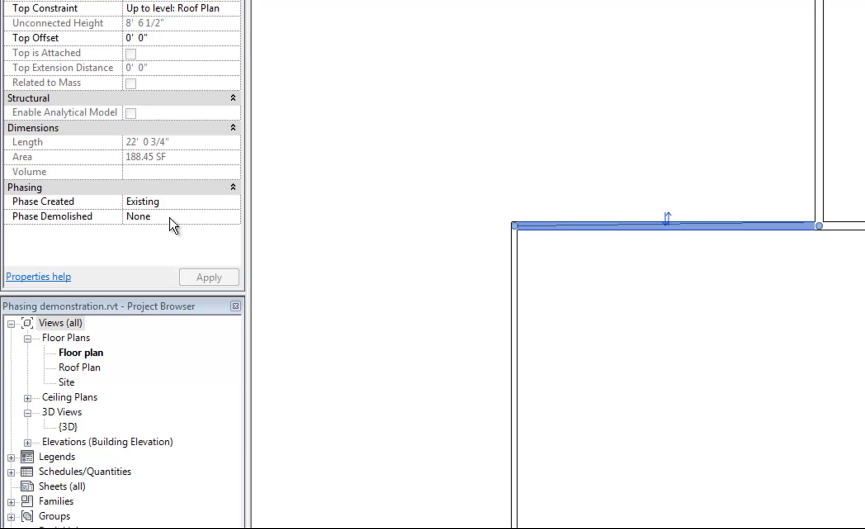
click(733, 305)
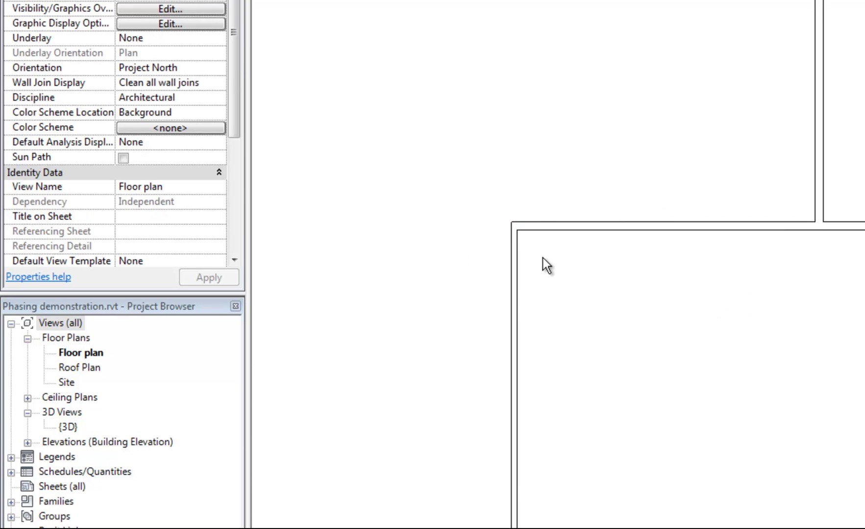
click(548, 231)
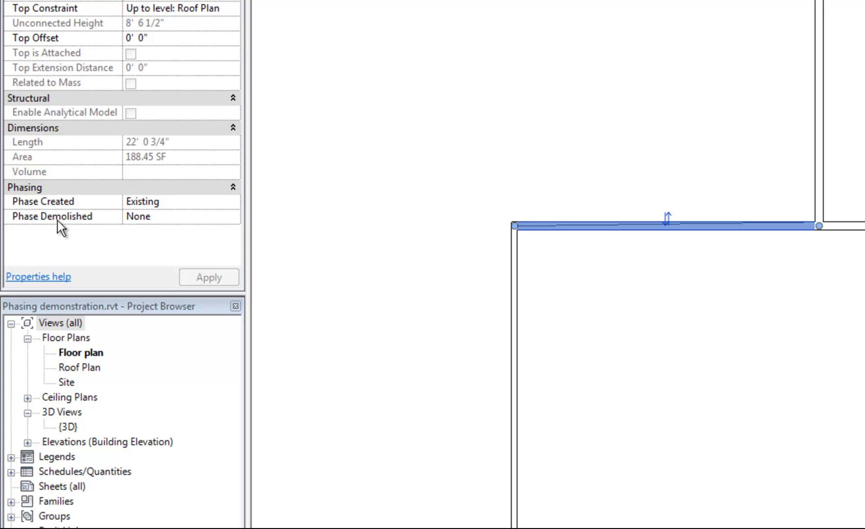
click(628, 289)
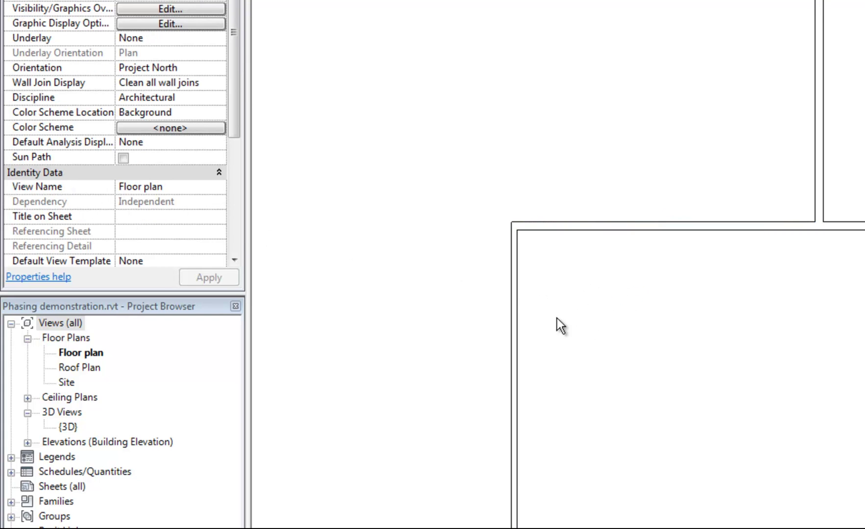
click(513, 323)
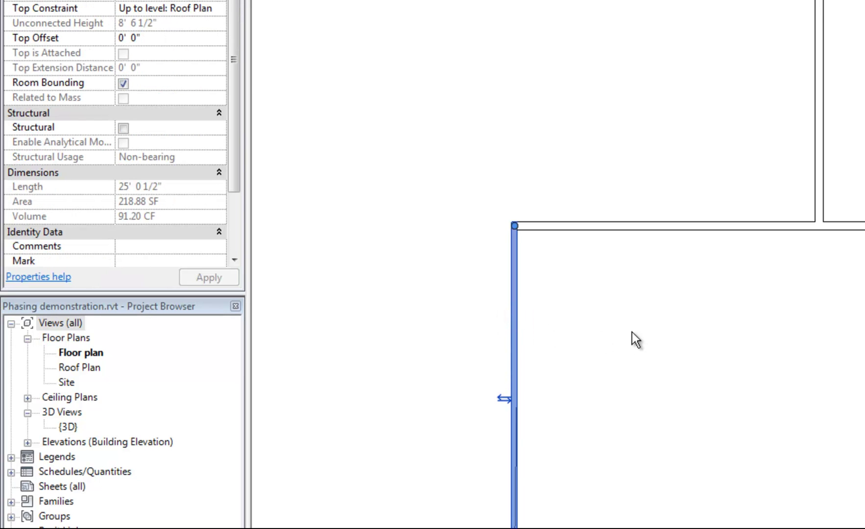
scroll(233, 89, down, 3)
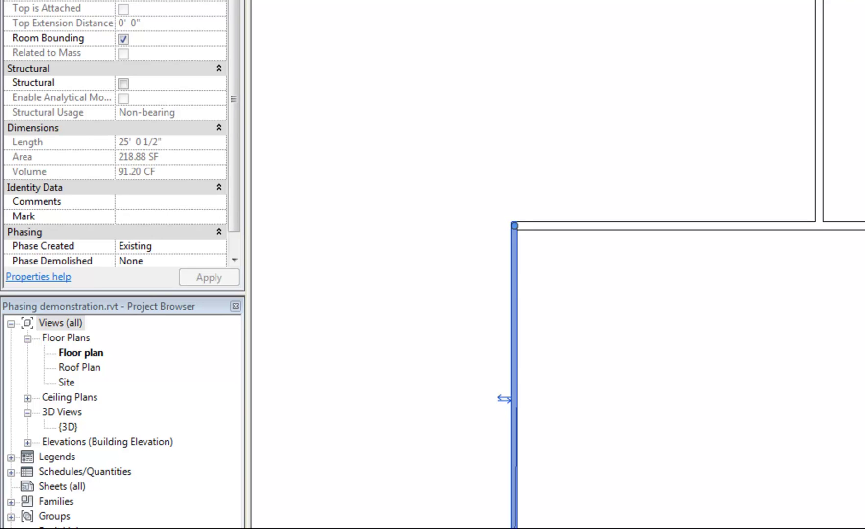
key(Escape)
Check the created phase of the upper room's walls and view the available phase options
click(820, 123)
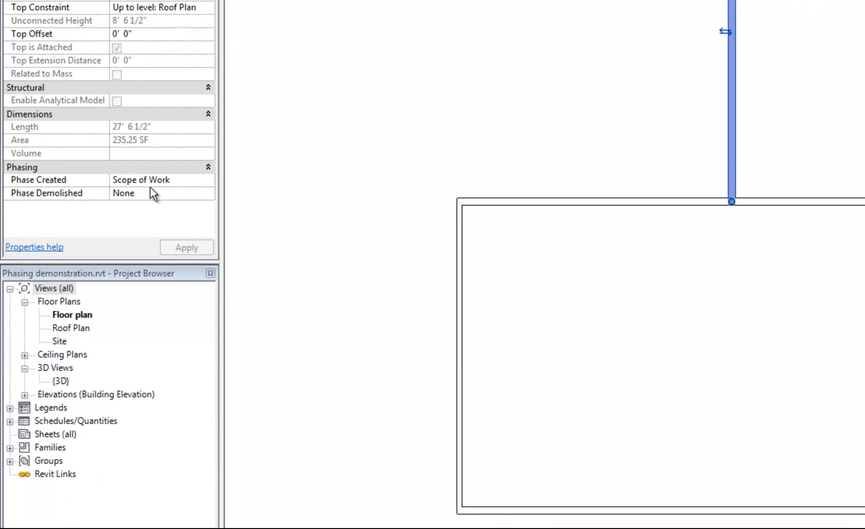
click(121, 185)
click(208, 180)
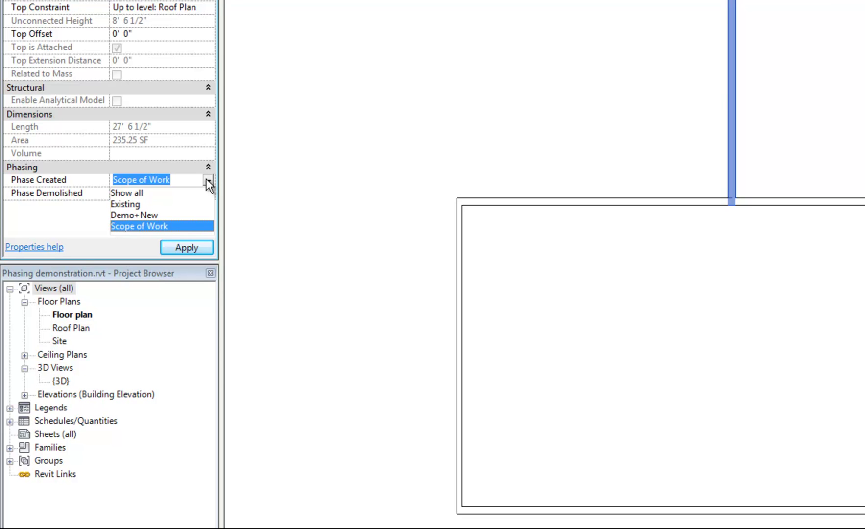
click(470, 98)
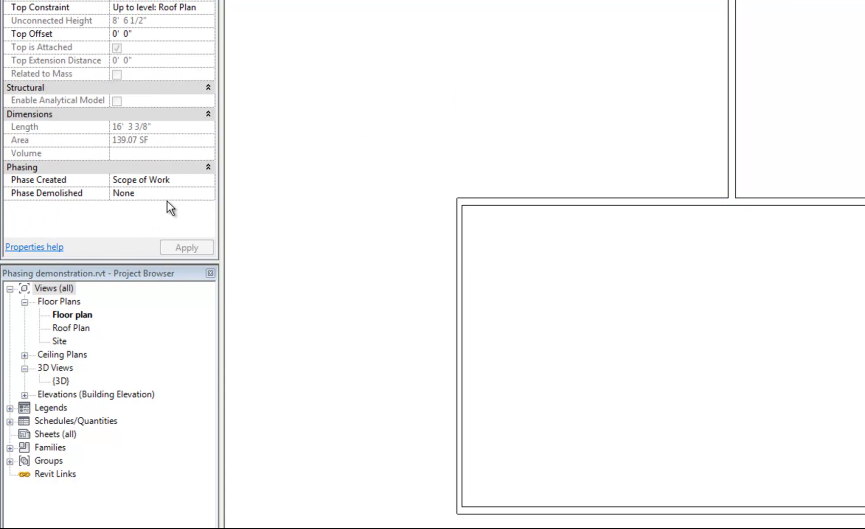
key(Escape)
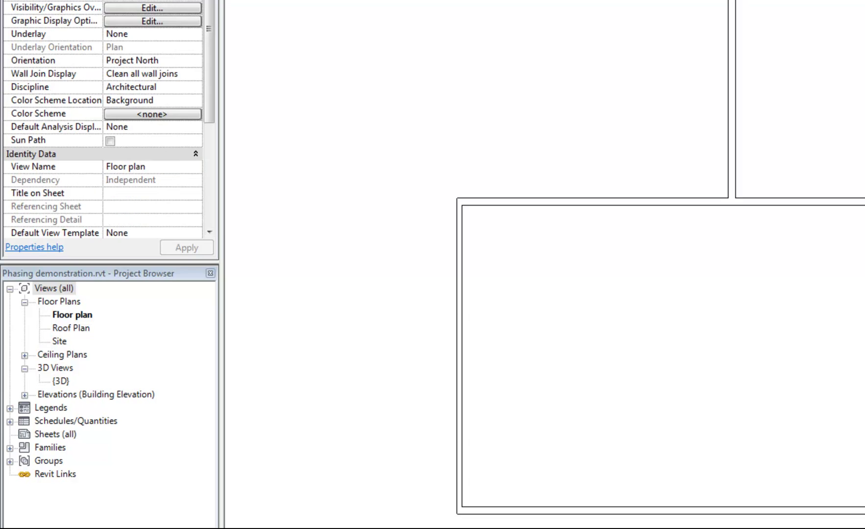
click(733, 19)
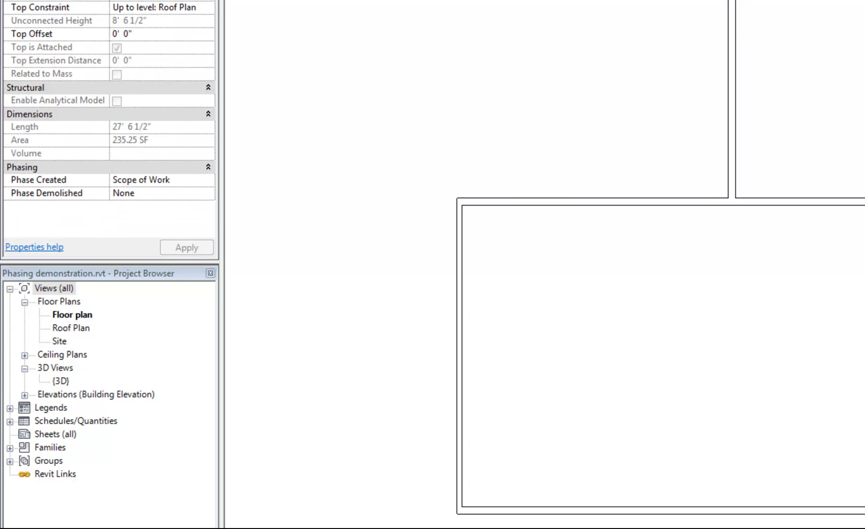
key(Escape)
Set Phase Demolished to Scope of Work for the wall shared by the upper and lower rooms
click(851, 201)
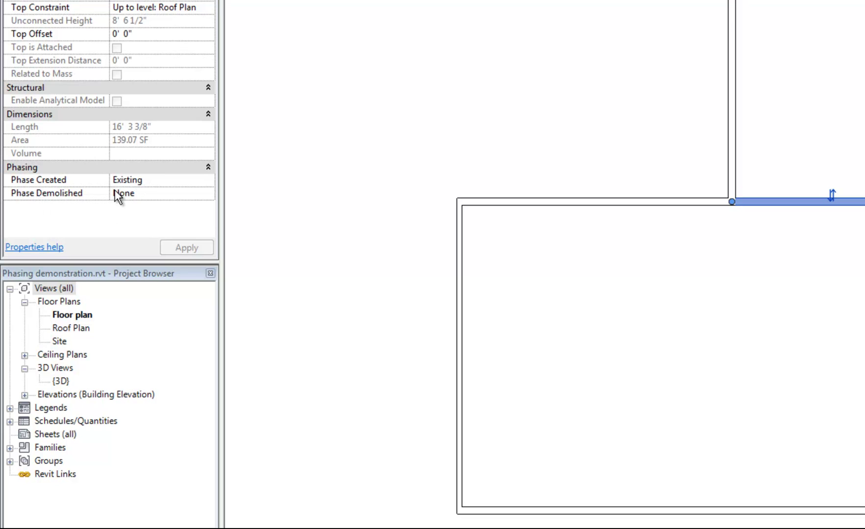
click(139, 194)
click(207, 194)
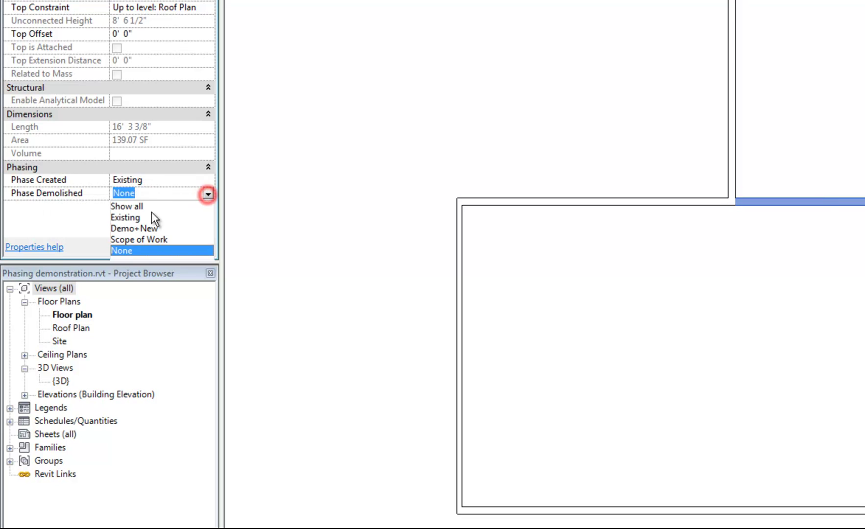
click(151, 239)
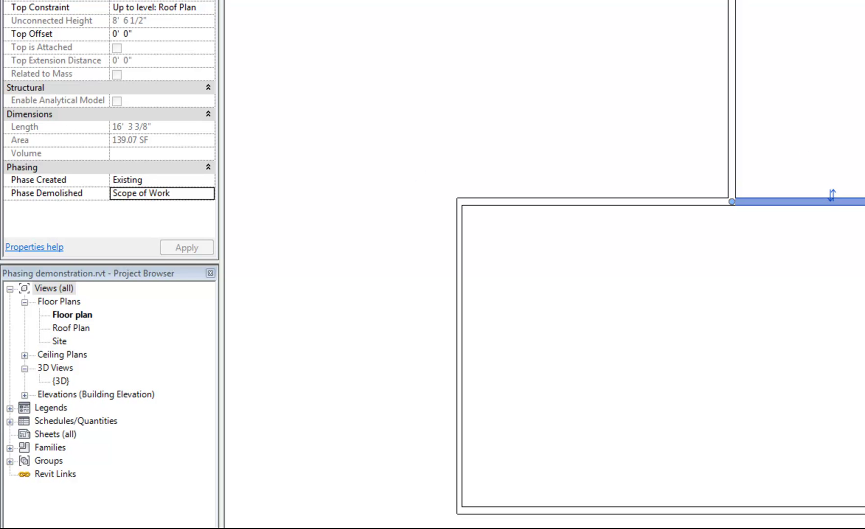
click(651, 291)
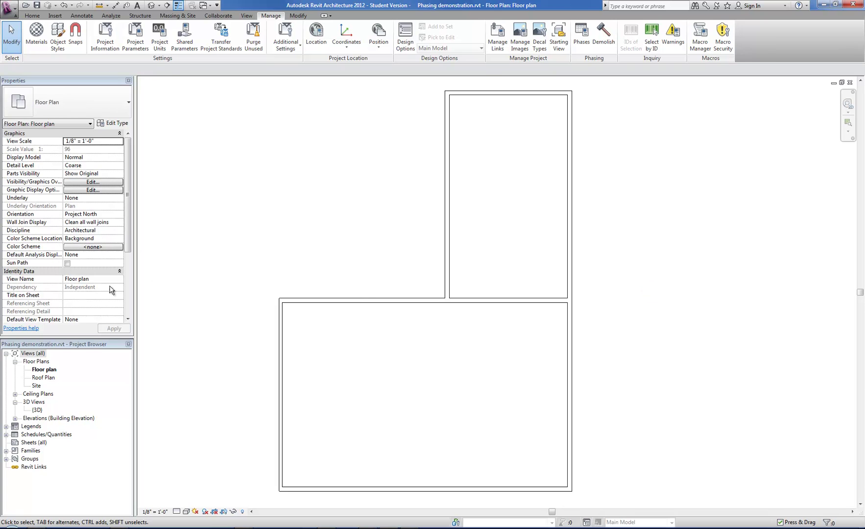
Review the list of project phases in the phasing settings
click(578, 38)
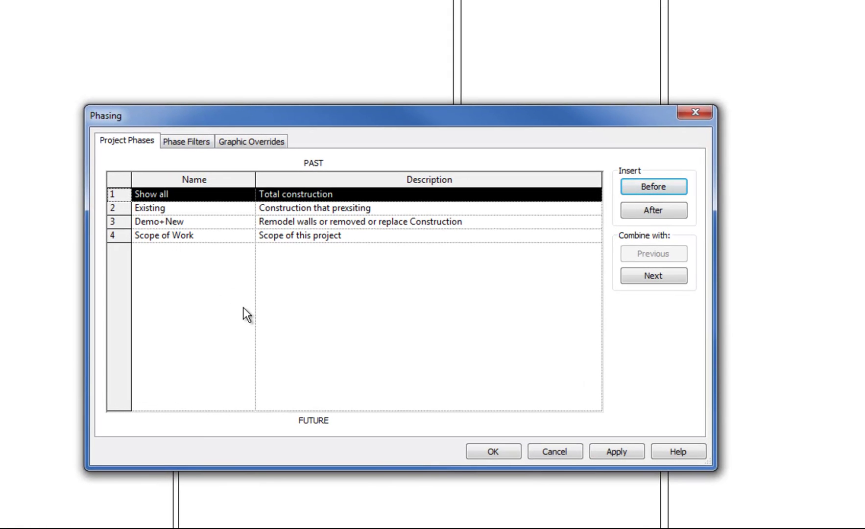
click(511, 448)
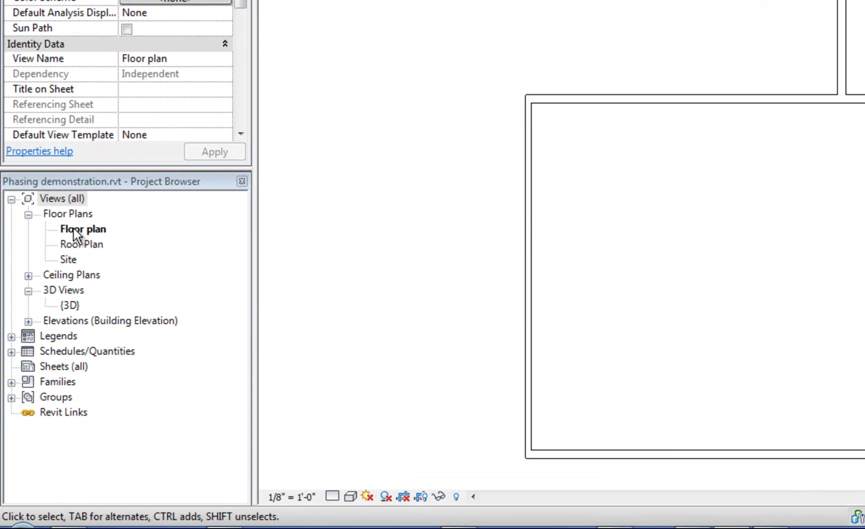
Rename the Floor plan view as "Floor plan Existing-Demo" and accept renaming the corresponding views
right_click(76, 228)
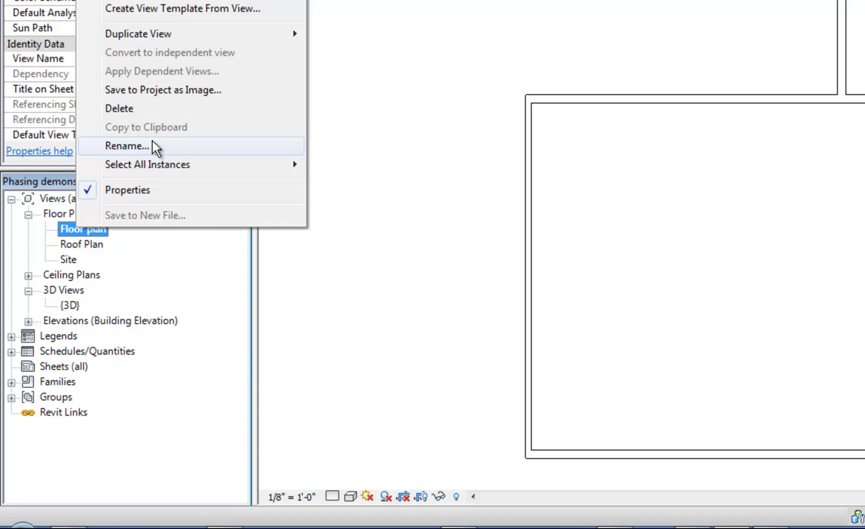
click(152, 142)
click(651, 55)
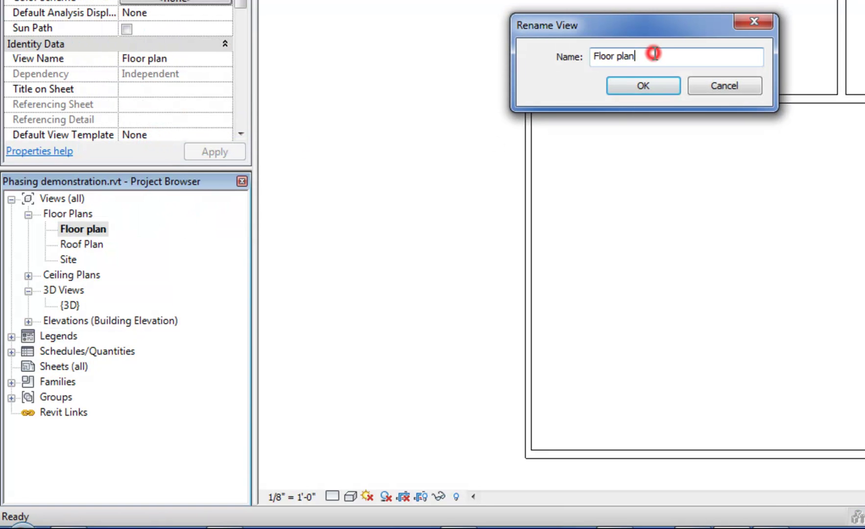
text(Ex)
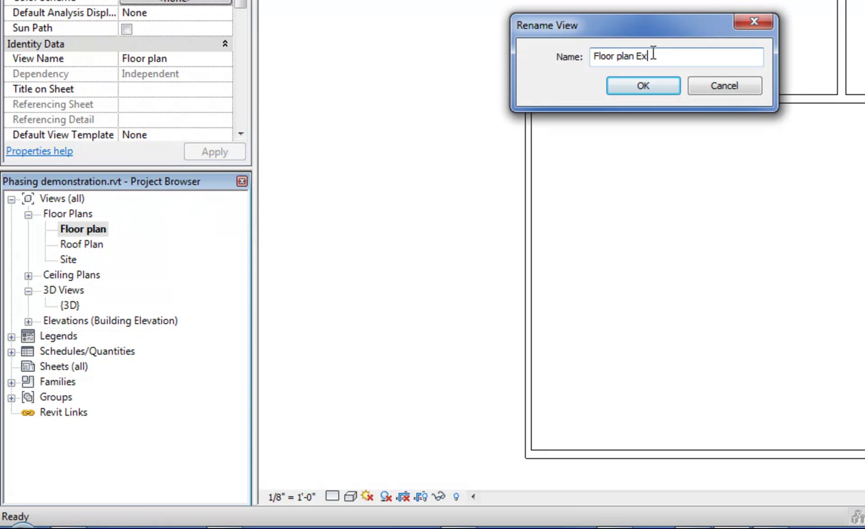
text(isting-Demo)
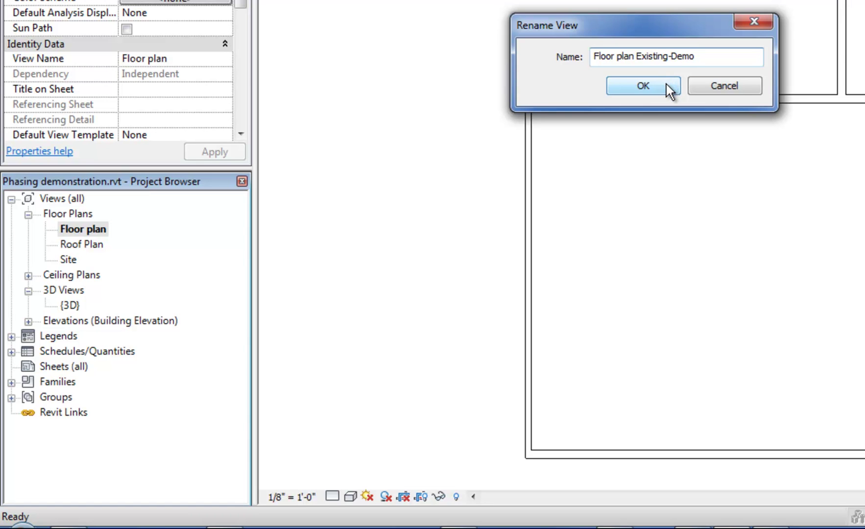
click(670, 85)
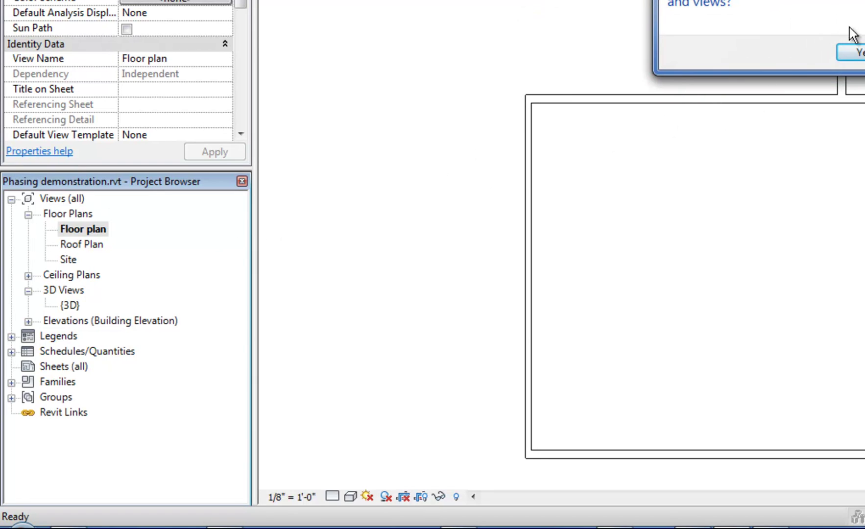
click(854, 52)
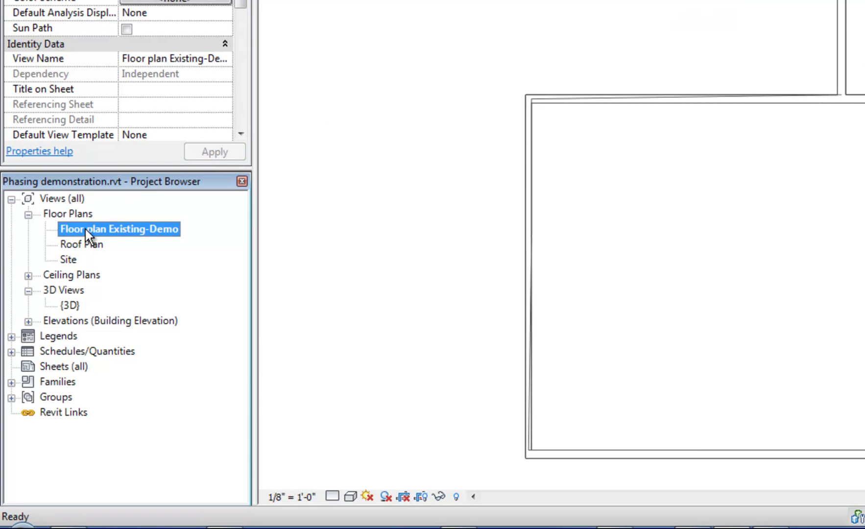
Duplicate the Floor plan Existing-Demo view as an independent view without detailing
right_click(84, 227)
mouse_move(250, 35)
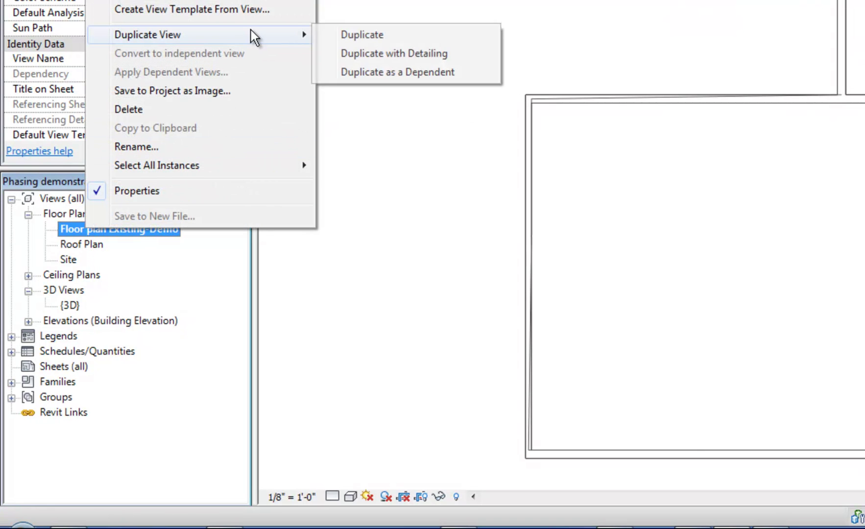
click(364, 32)
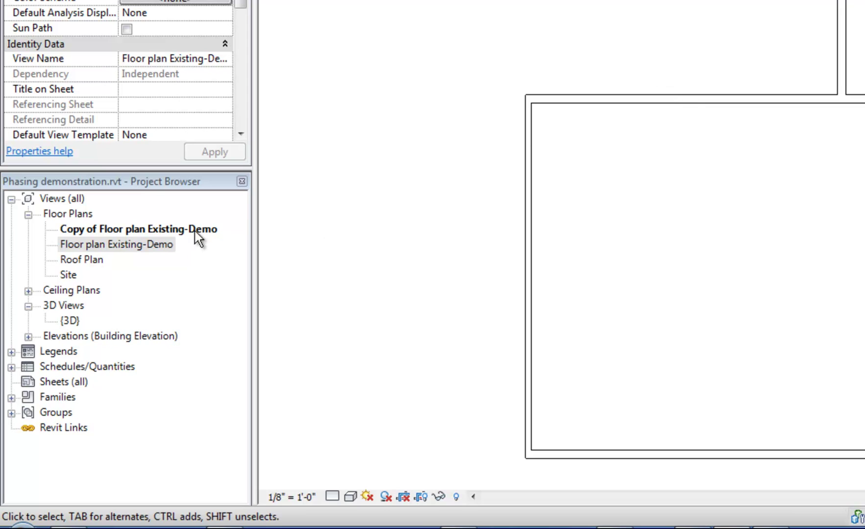
Rename the copied floor plan view as "Floor plan - Construction"
right_click(129, 228)
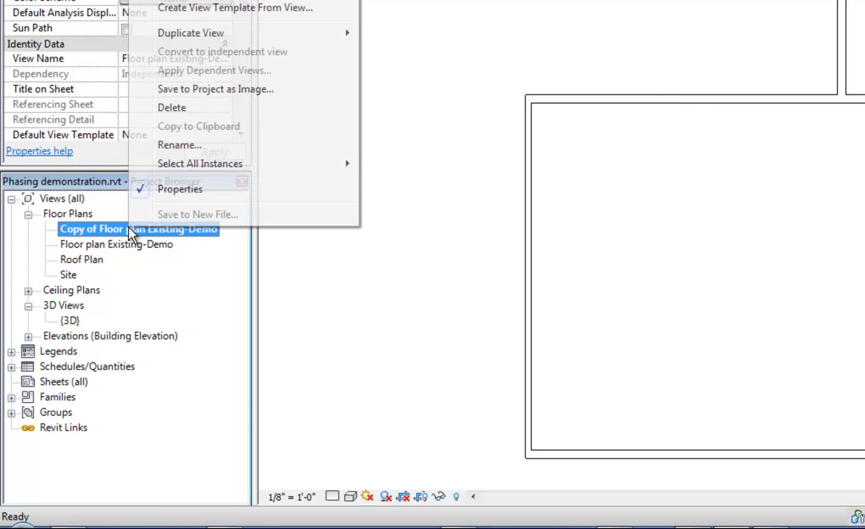
click(181, 145)
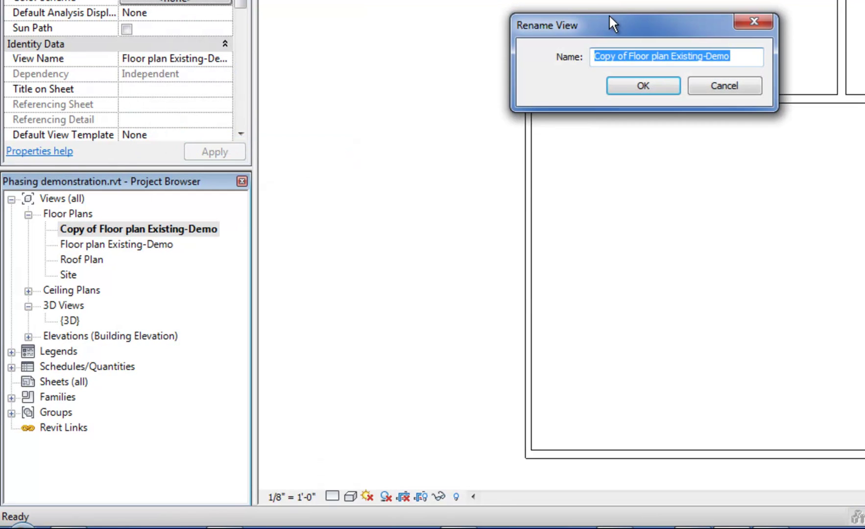
click(697, 56)
drag(628, 56, 498, 57)
key(Delete)
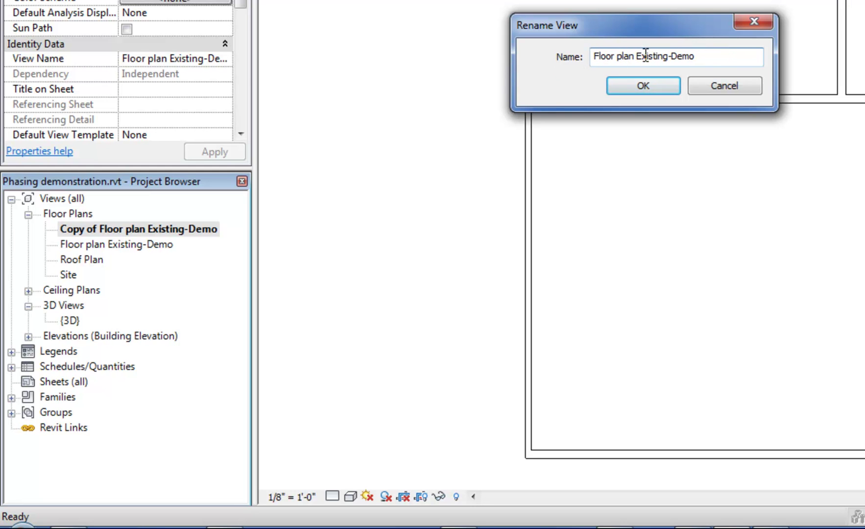
drag(636, 57, 831, 64)
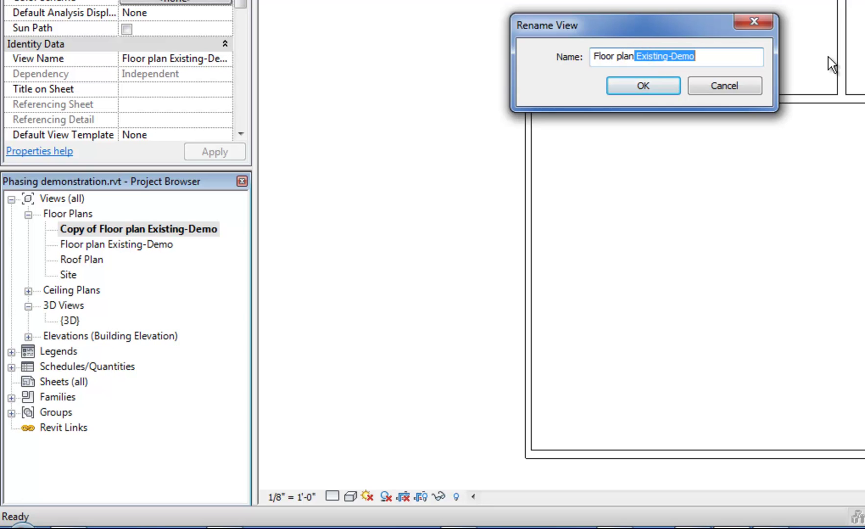
key(Delete)
text(-)
key(BackSpace)
text(- Constt)
key(BackSpace)
text(ruction)
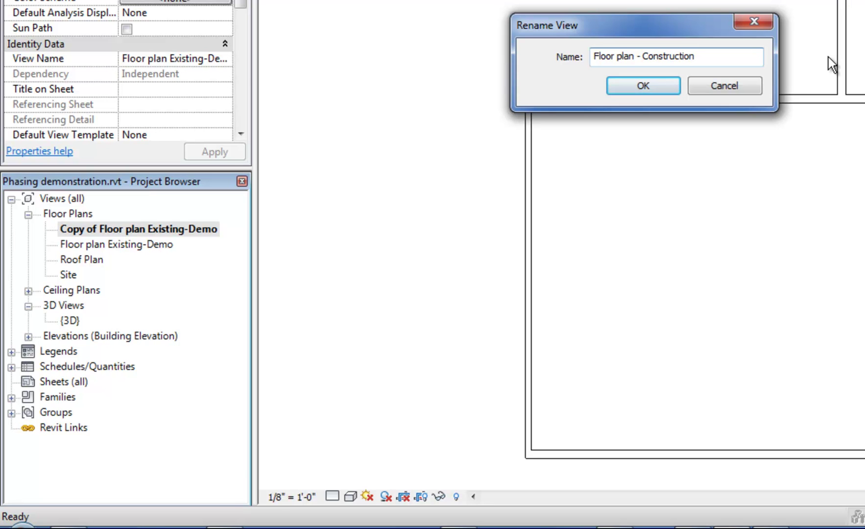
click(643, 89)
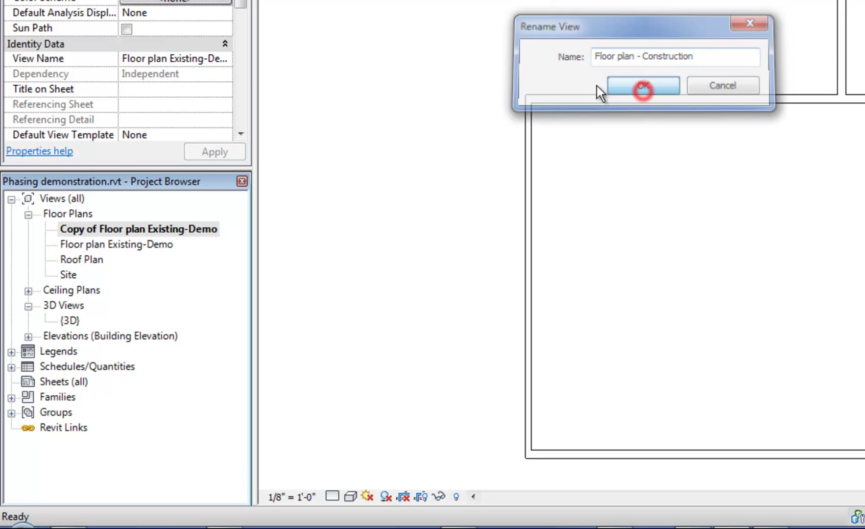
Duplicate the Floor plan - Construction view and rename the copy as "Floor plan - All"
right_click(115, 233)
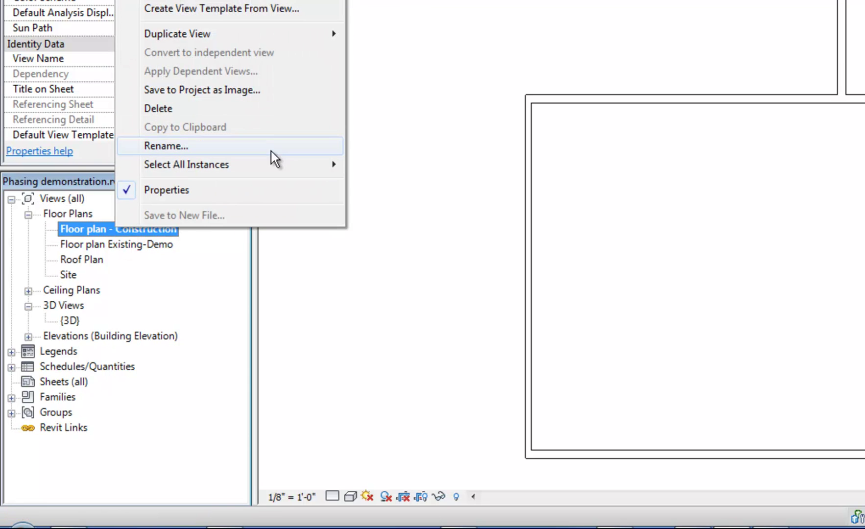
mouse_move(301, 34)
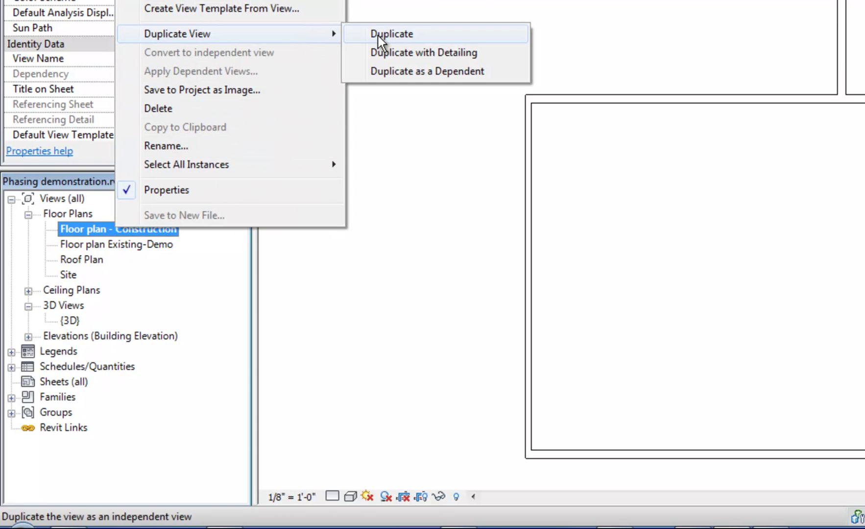
click(376, 34)
right_click(126, 227)
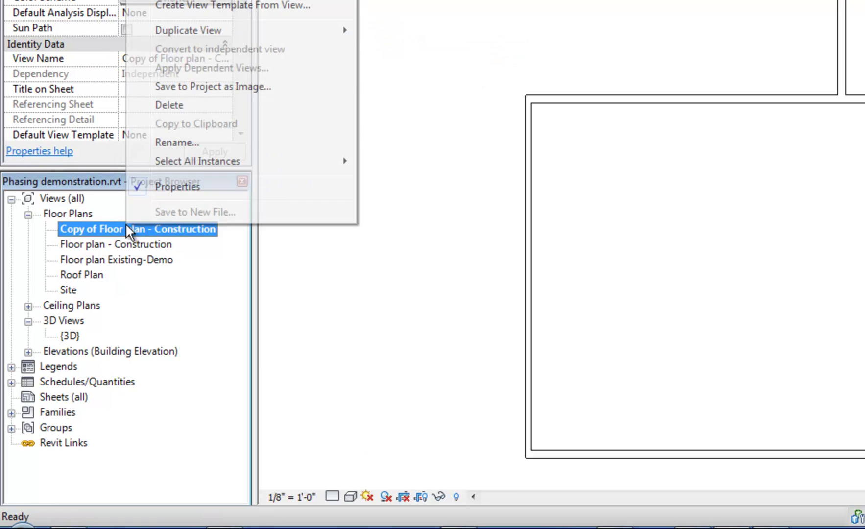
click(189, 142)
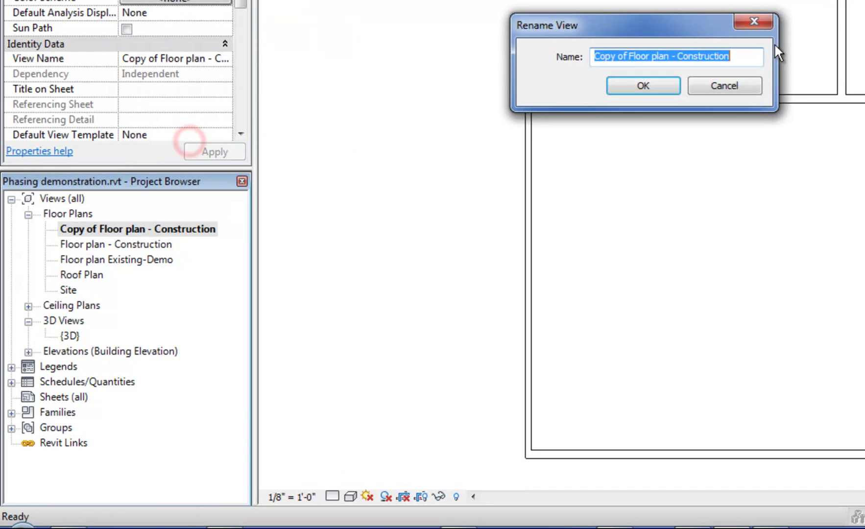
drag(628, 58, 523, 68)
key(Delete)
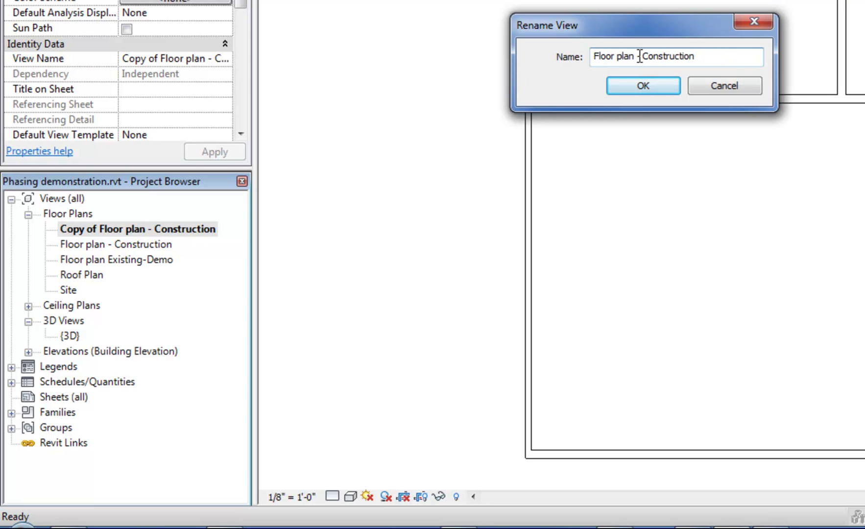
drag(638, 57, 795, 47)
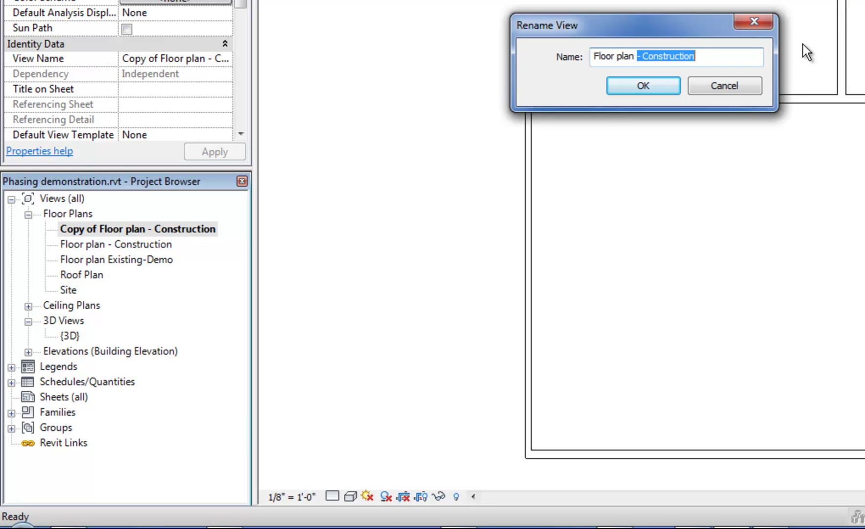
text(- All)
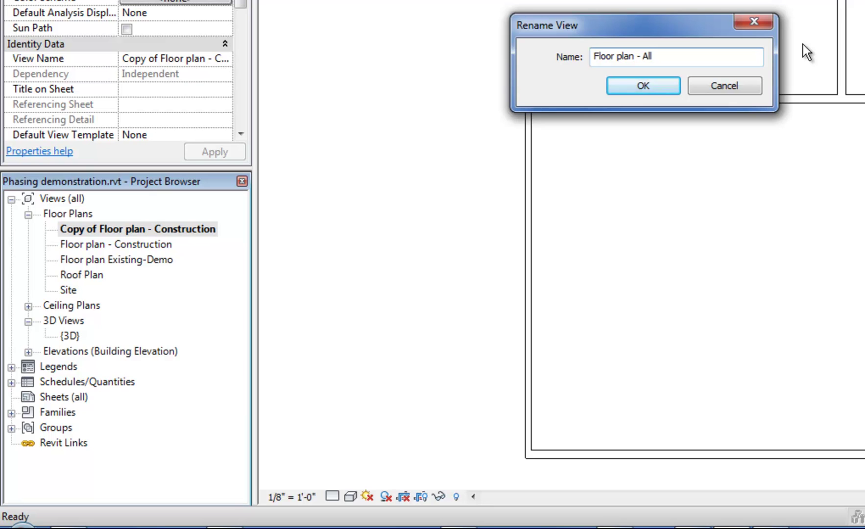
click(655, 83)
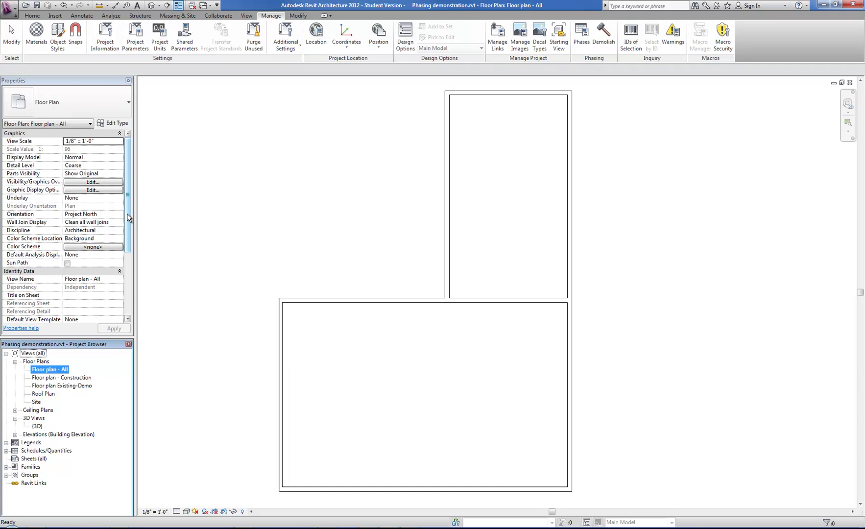
Open the Floor plan Existing-Demo view and set its Phase to Scope of Work and its Phase Filter to Existing
click(63, 386)
double_click(62, 386)
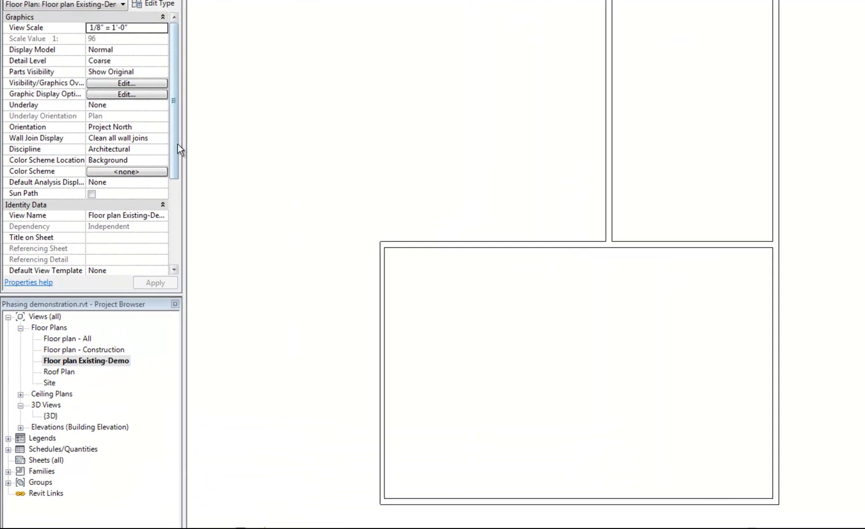
drag(177, 145, 173, 242)
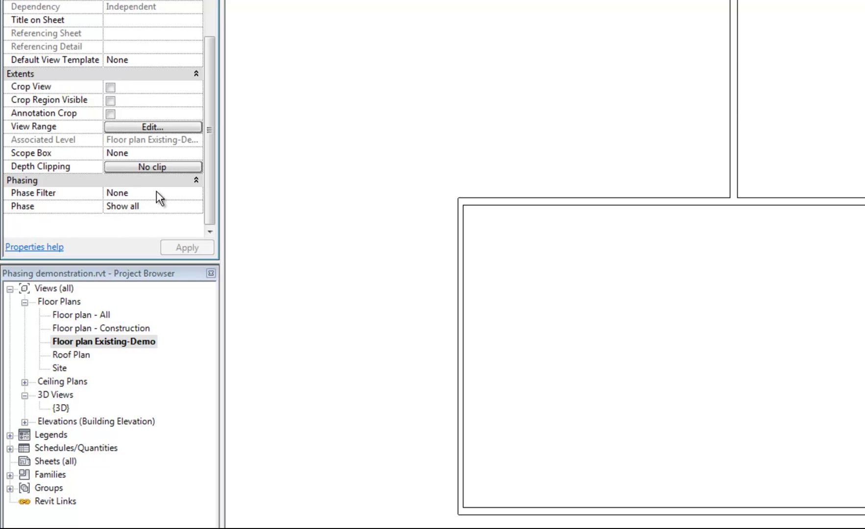
click(179, 206)
click(191, 205)
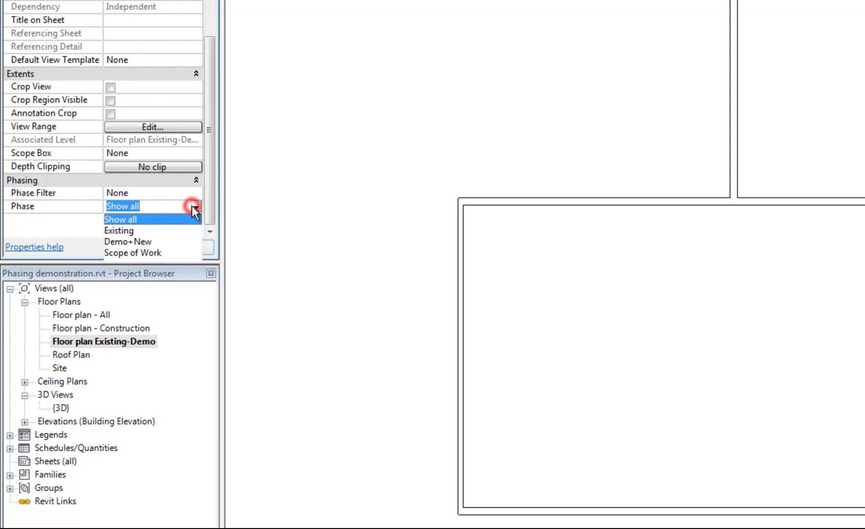
click(152, 253)
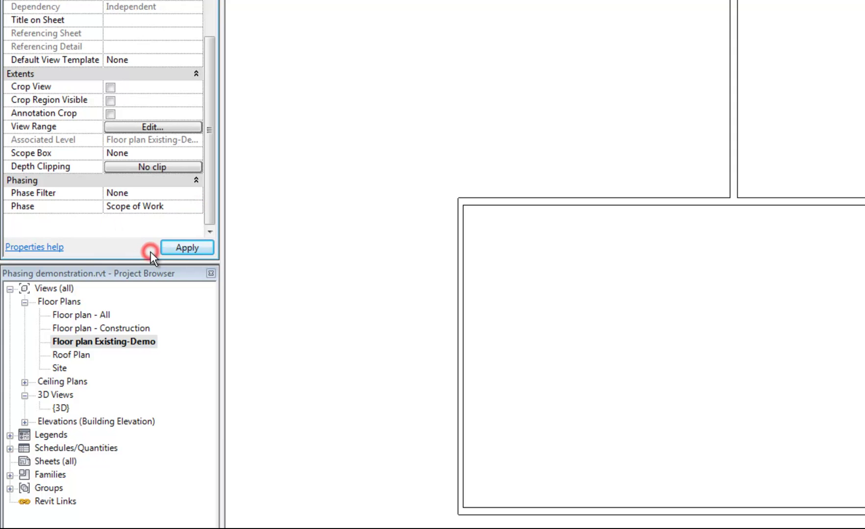
click(192, 193)
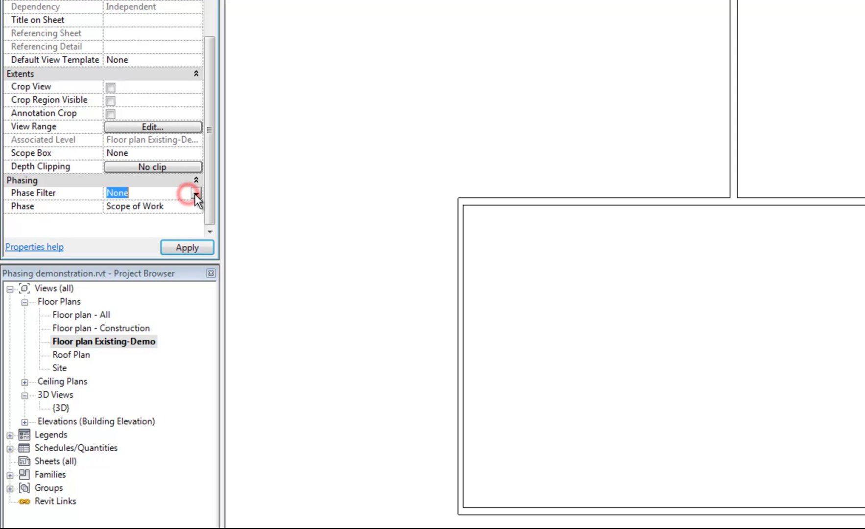
click(196, 194)
click(141, 218)
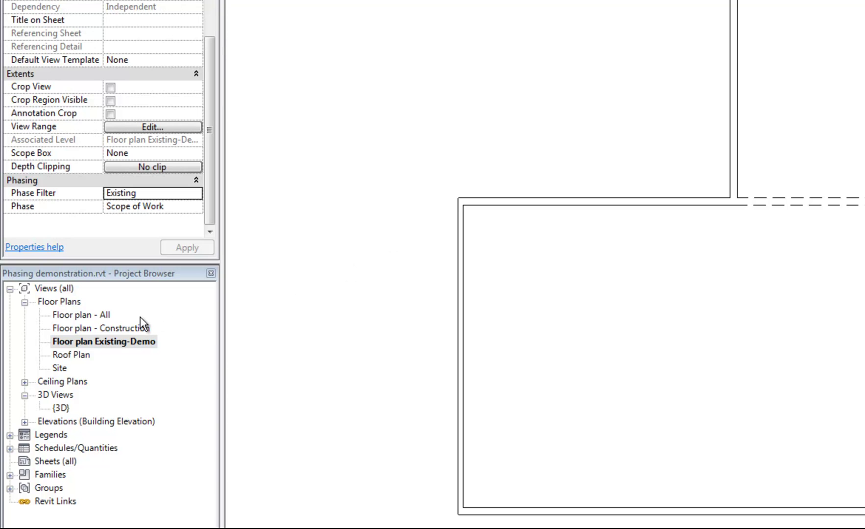
Open the Floor plan - Construction view and set its Phase to Scope of Work and its Phase Filter to New Construction
double_click(115, 328)
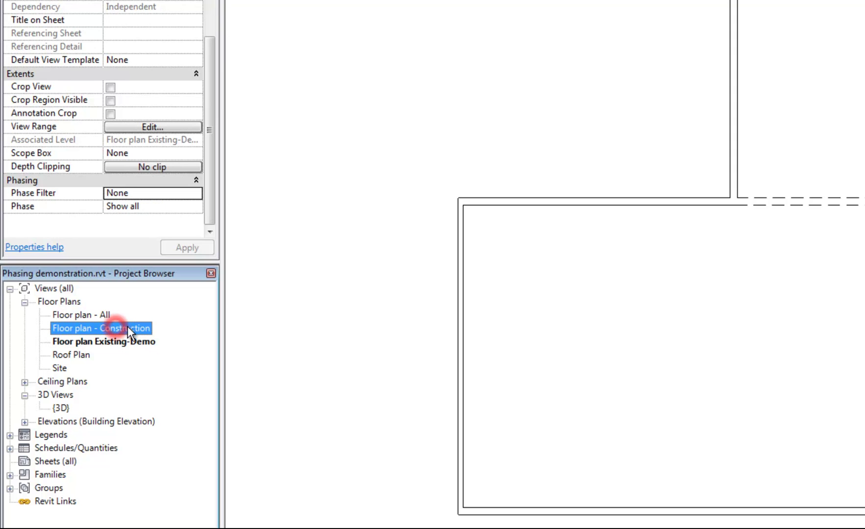
click(194, 207)
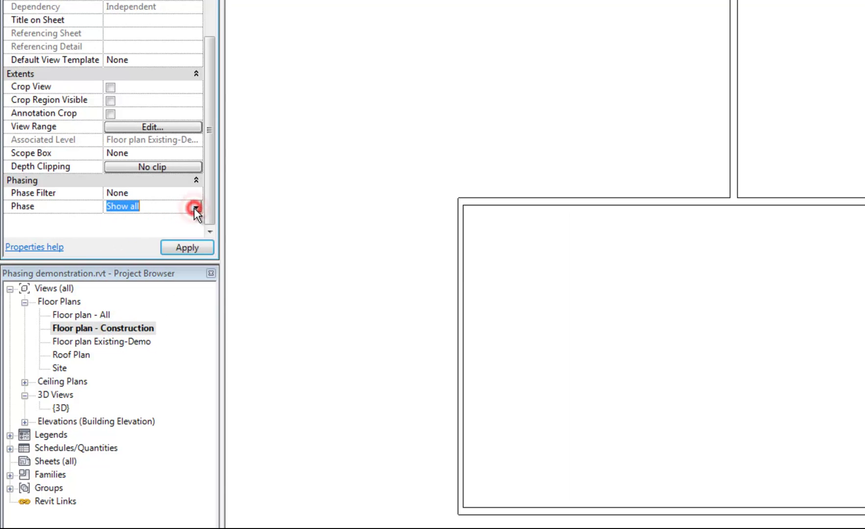
click(194, 208)
click(144, 252)
click(195, 191)
click(196, 193)
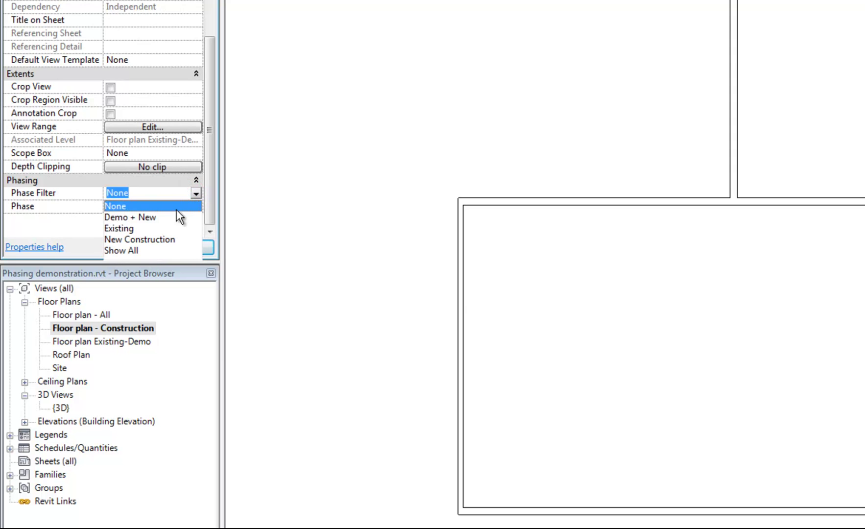
click(162, 239)
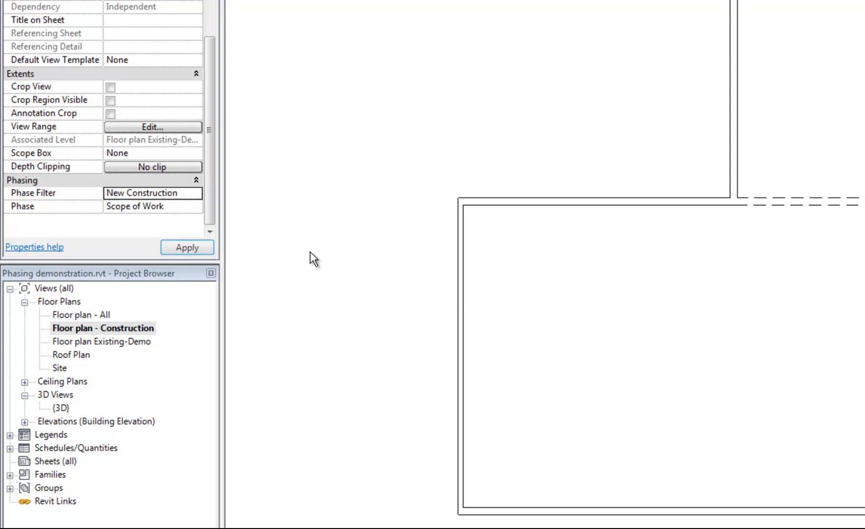
Open the Floor plan - All view and set its Phase to Scope of Work and its Phase Filter to Show All
double_click(75, 315)
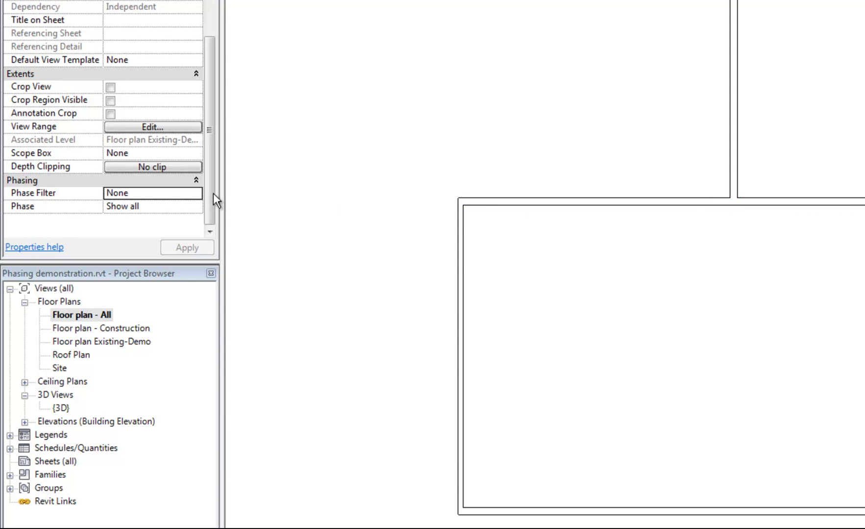
click(192, 206)
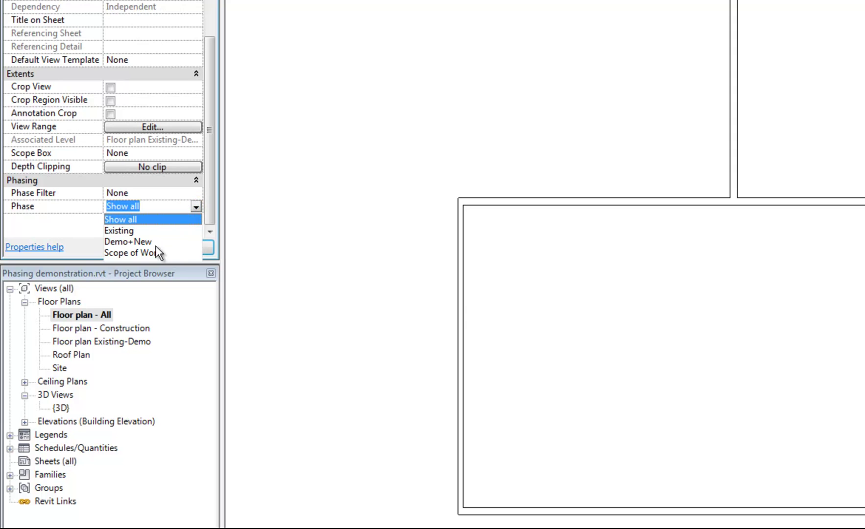
click(155, 250)
click(198, 192)
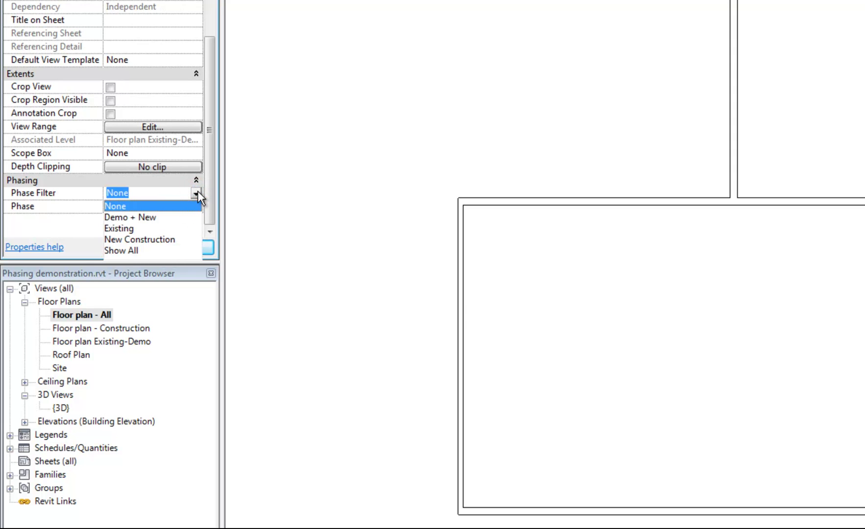
click(142, 250)
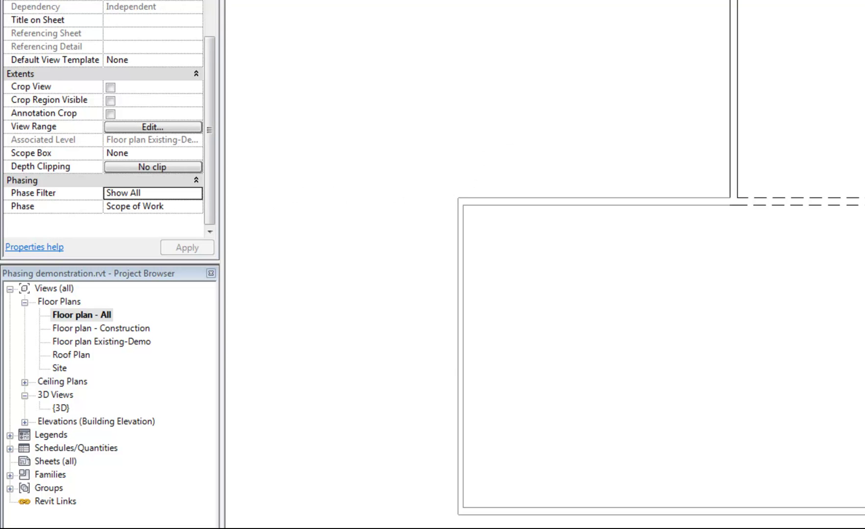
In the project's phase filter settings, set New elements to Not Displayed for the Existing filter
key(p)
key(h)
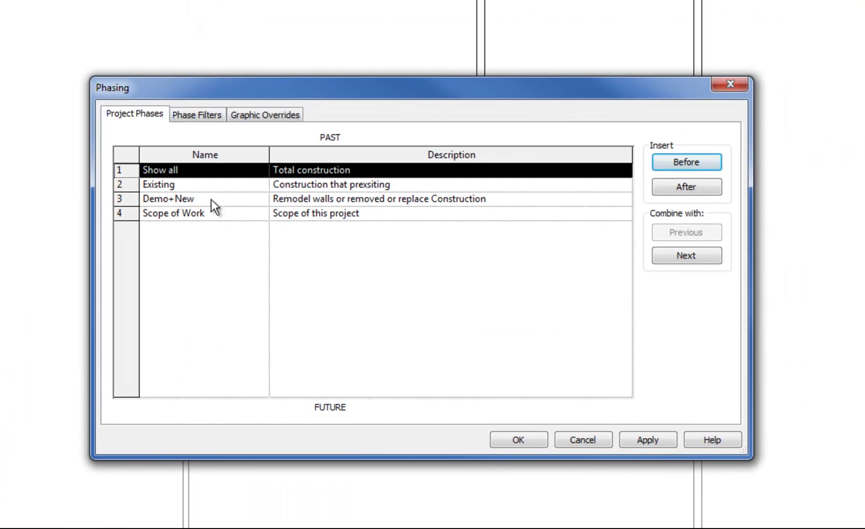
click(201, 114)
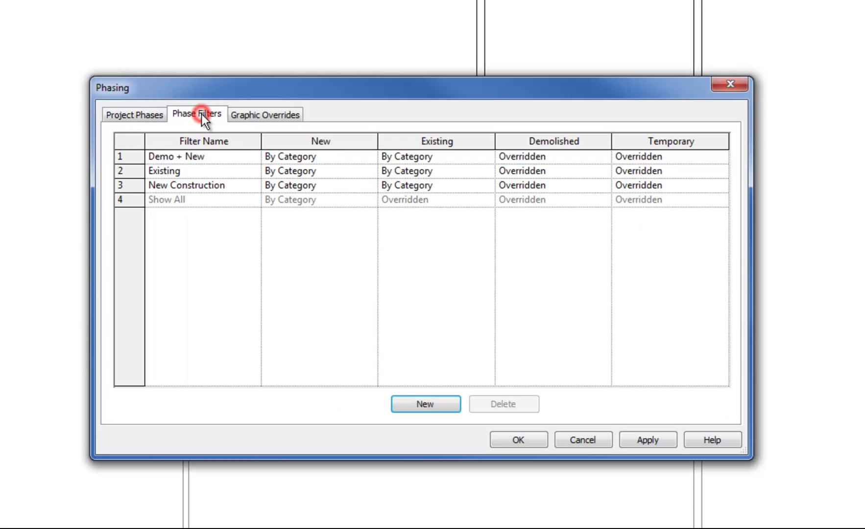
click(225, 172)
click(221, 170)
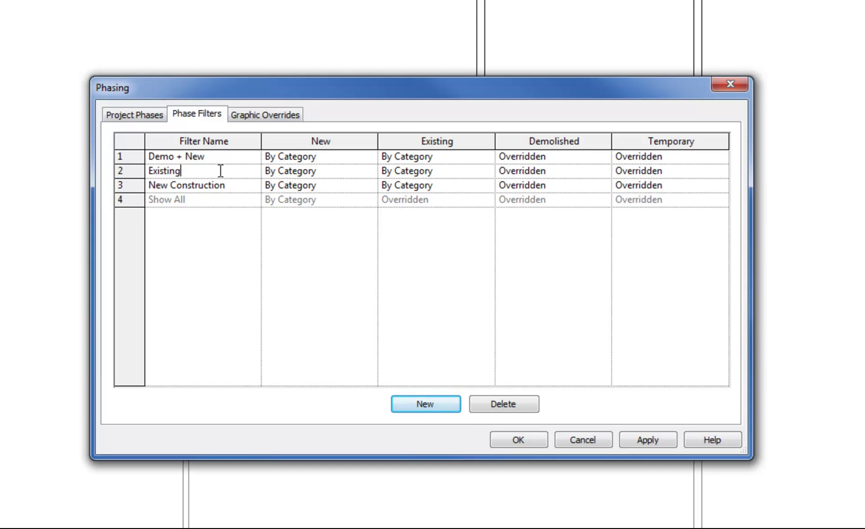
click(367, 171)
click(371, 171)
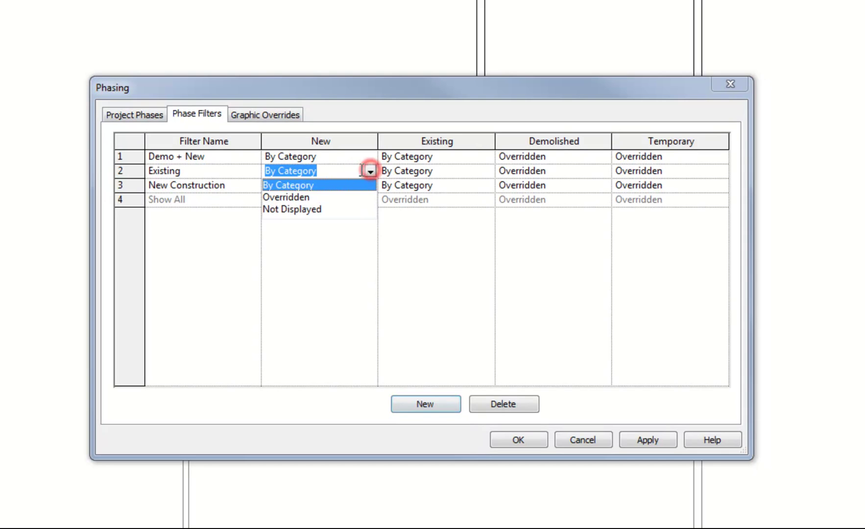
click(281, 209)
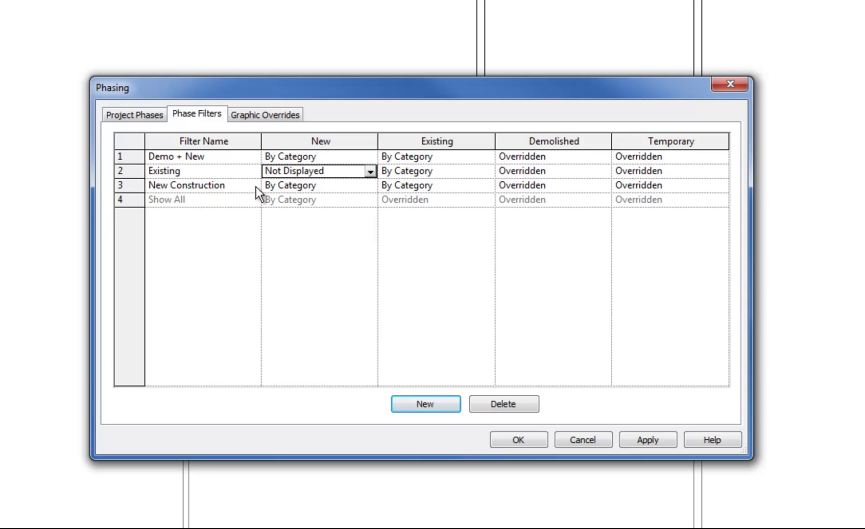
Set Demolished elements to Not Displayed for the New Construction phase filter
click(238, 187)
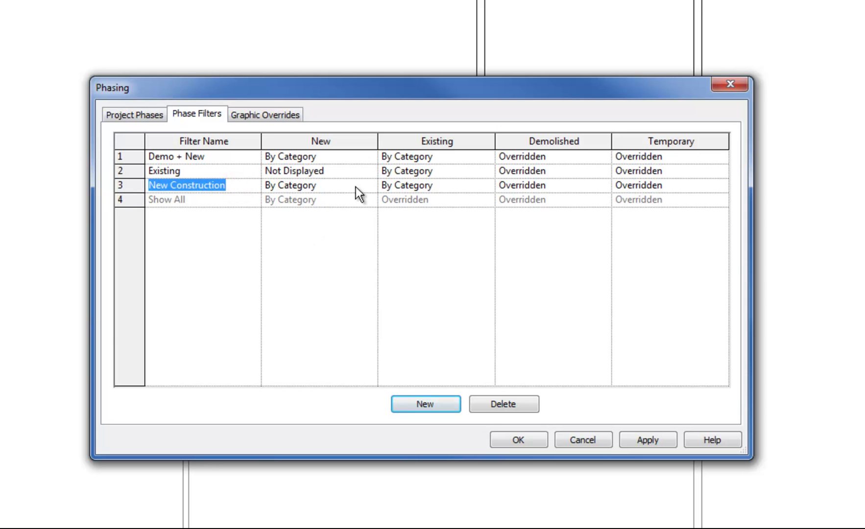
click(578, 185)
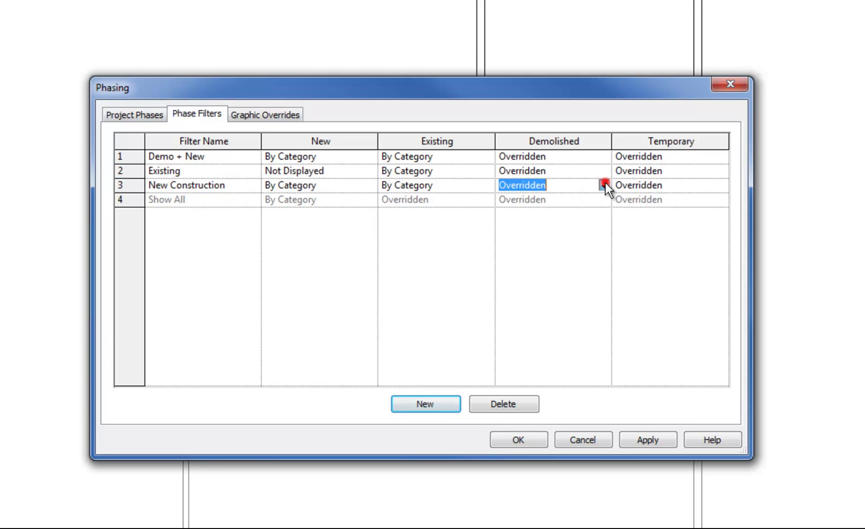
click(605, 185)
click(549, 223)
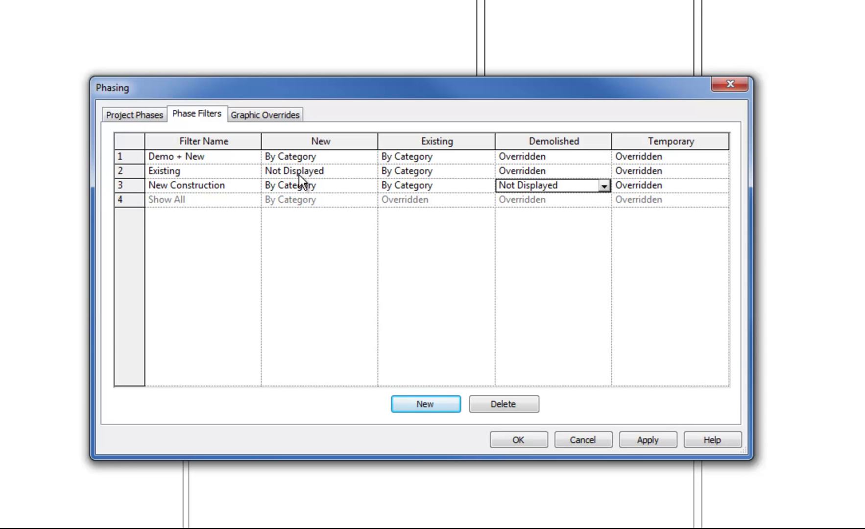
Rename the Existing phase filter to Existing-Demo and delete the Demo + New filter
click(200, 170)
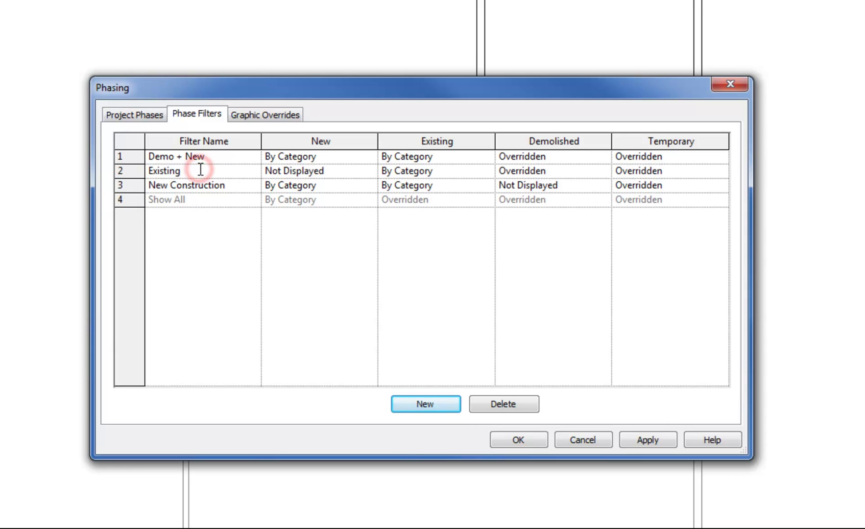
text(-Demo)
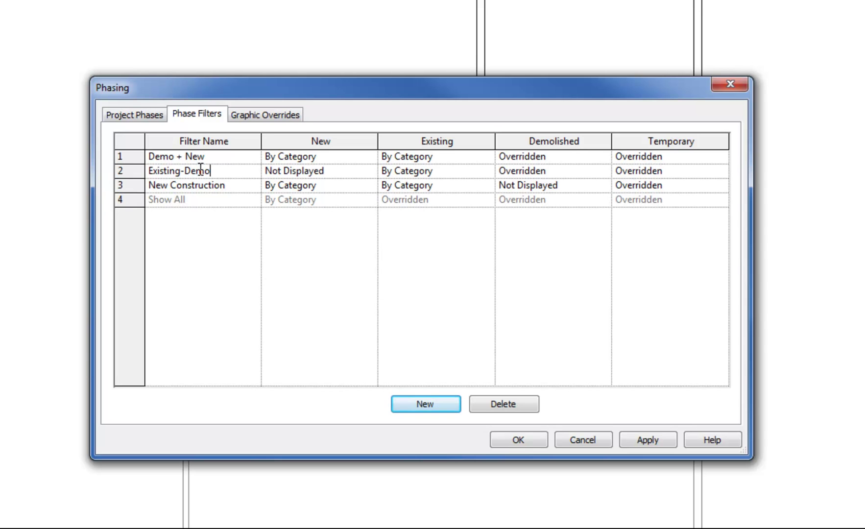
click(222, 255)
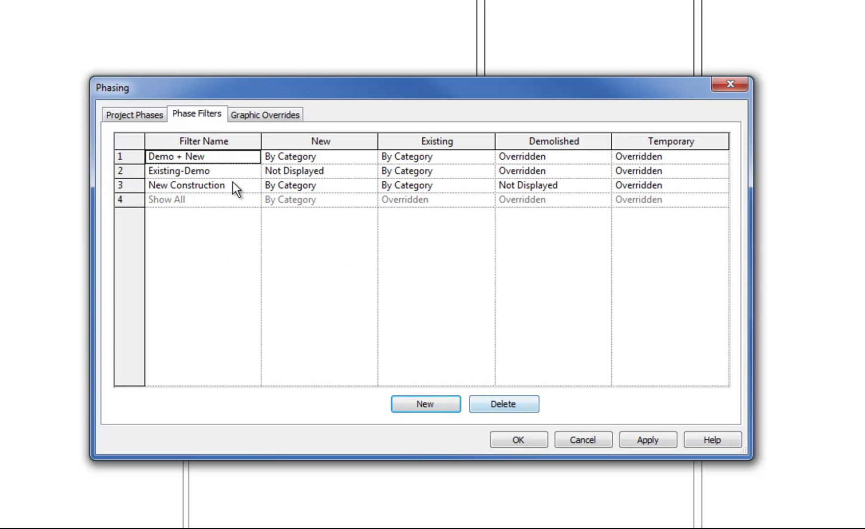
click(509, 403)
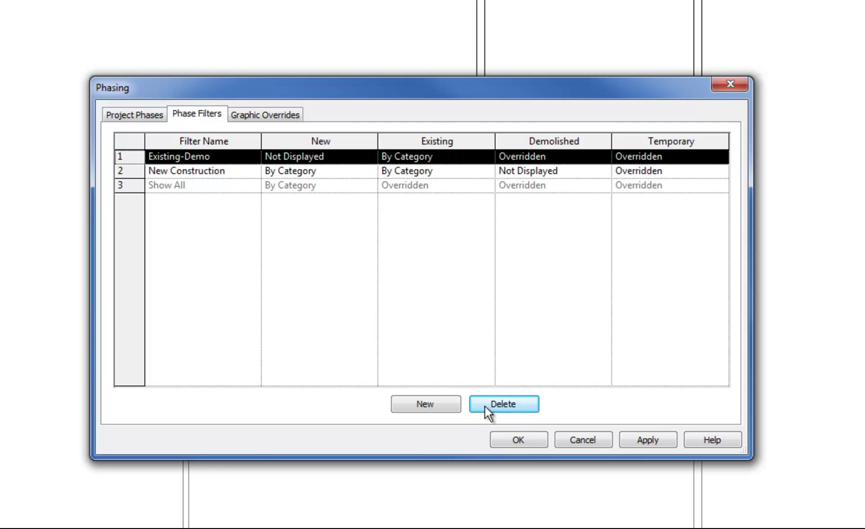
click(518, 440)
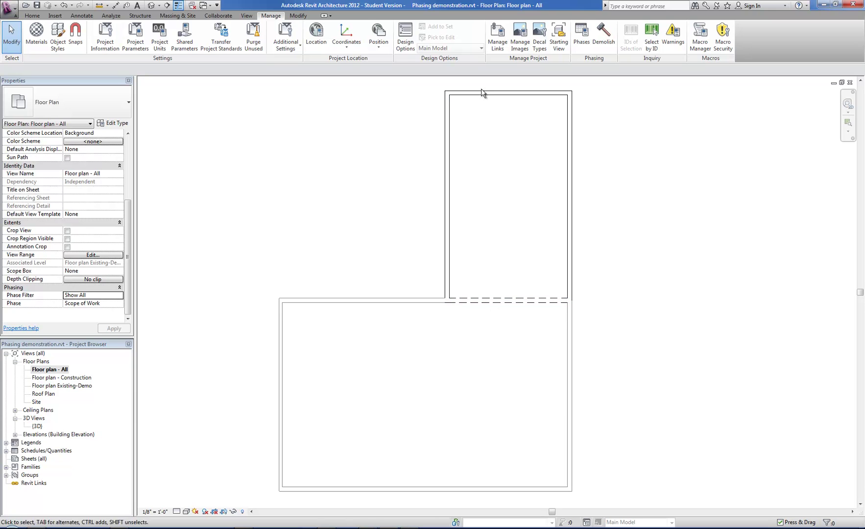
Open the Floor plan - Construction and Floor plan Existing-Demo views to check which walls each phase filter shows
double_click(45, 381)
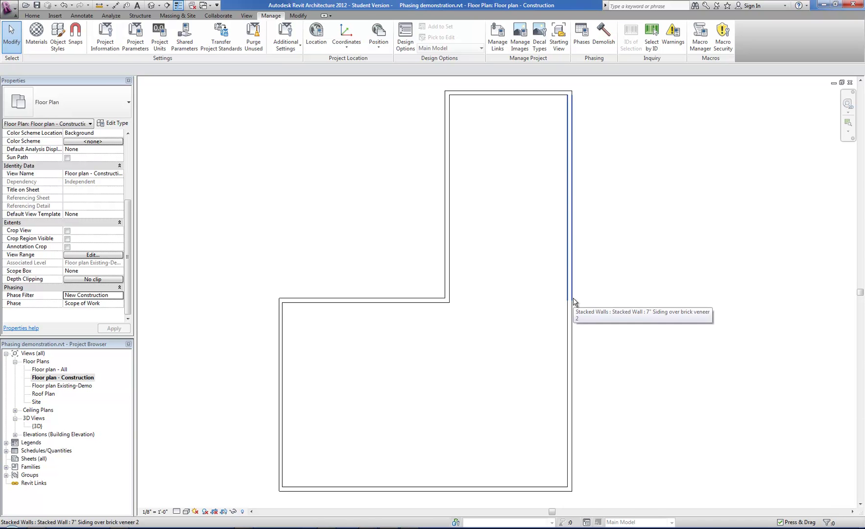
click(83, 387)
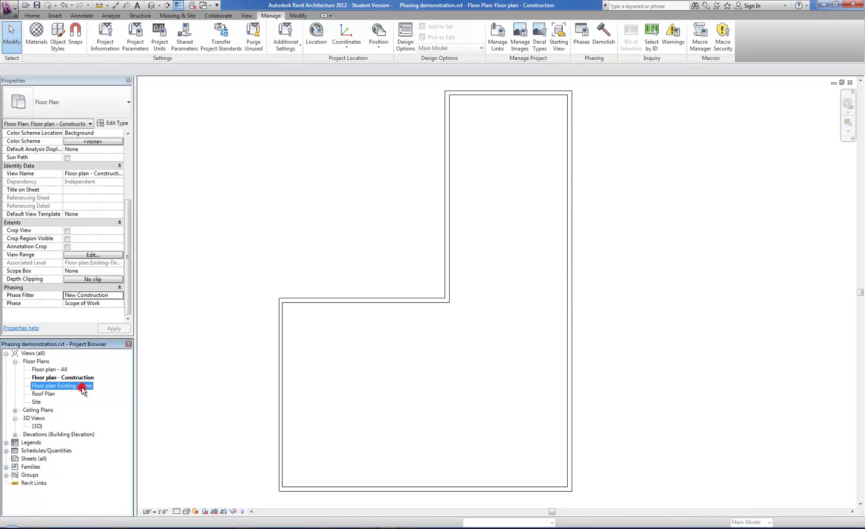
double_click(82, 387)
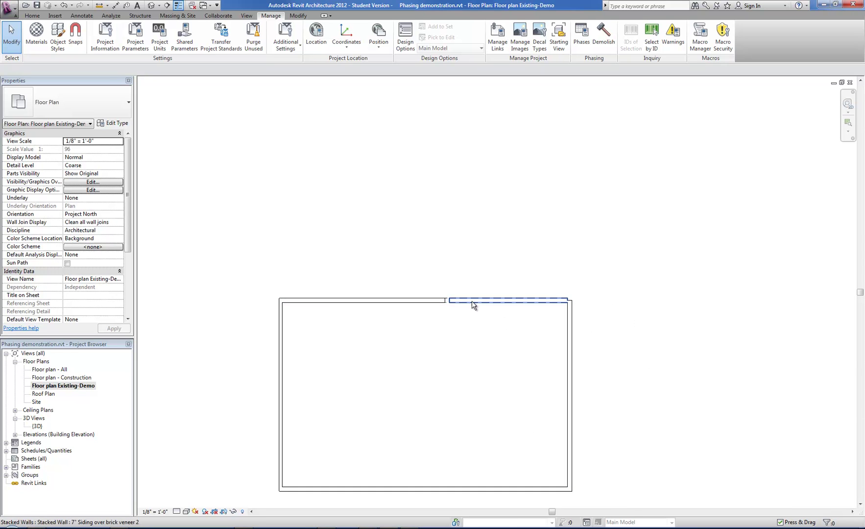
scroll(479, 255, up, 2)
scroll(506, 328, down, 1)
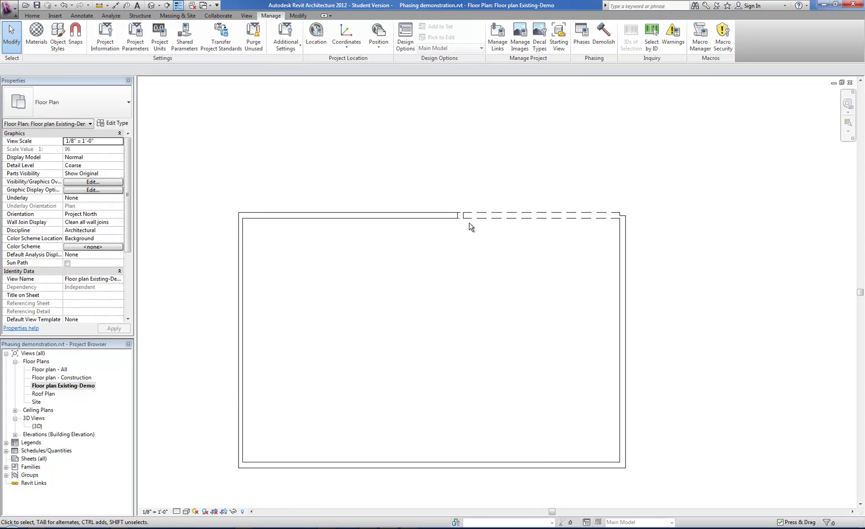
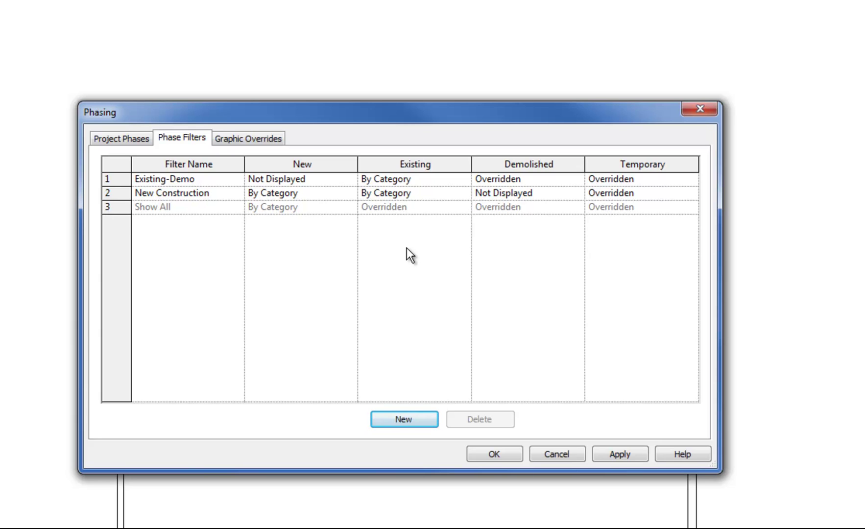
Review the project's phase filters against the graphic overrides defined for each phase status
click(494, 454)
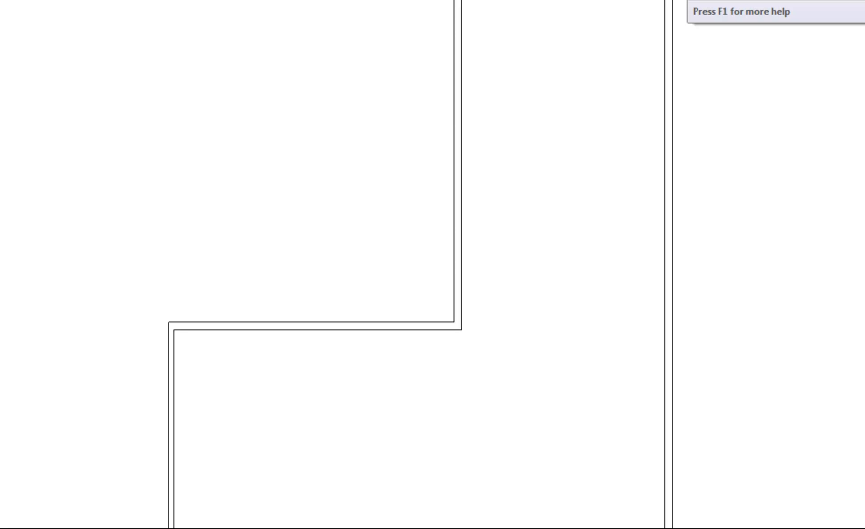
click(706, 0)
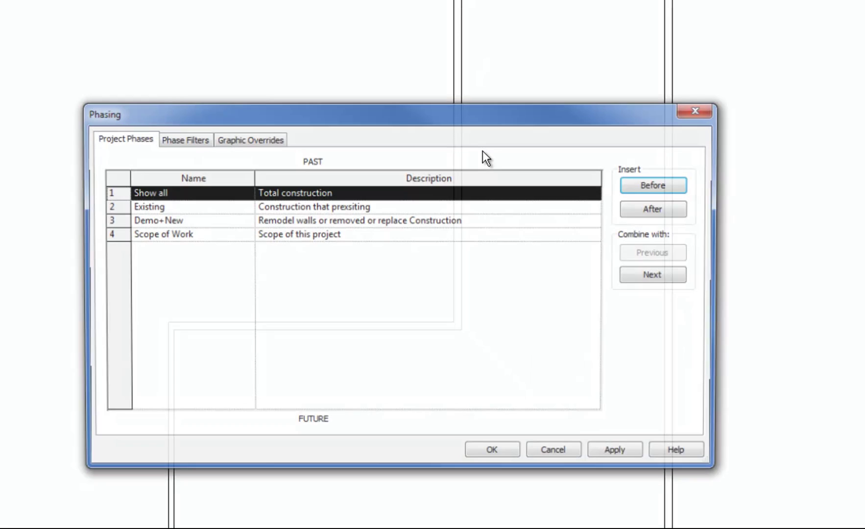
click(192, 137)
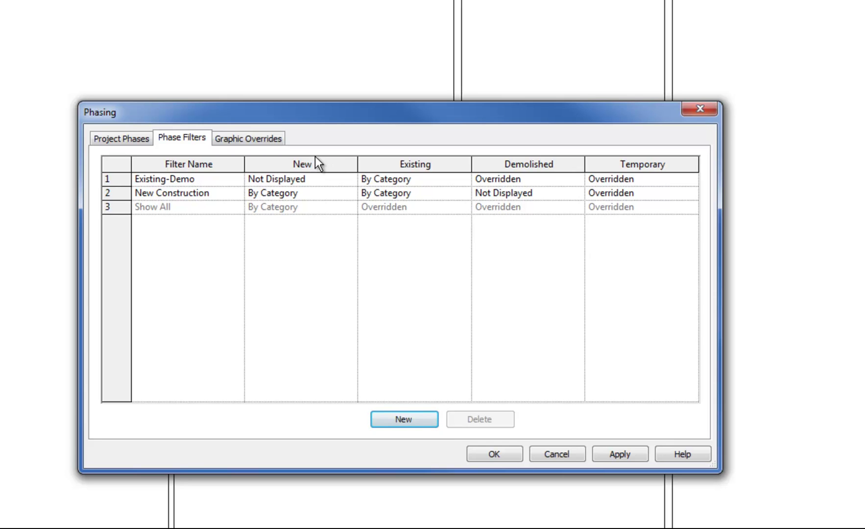
click(265, 138)
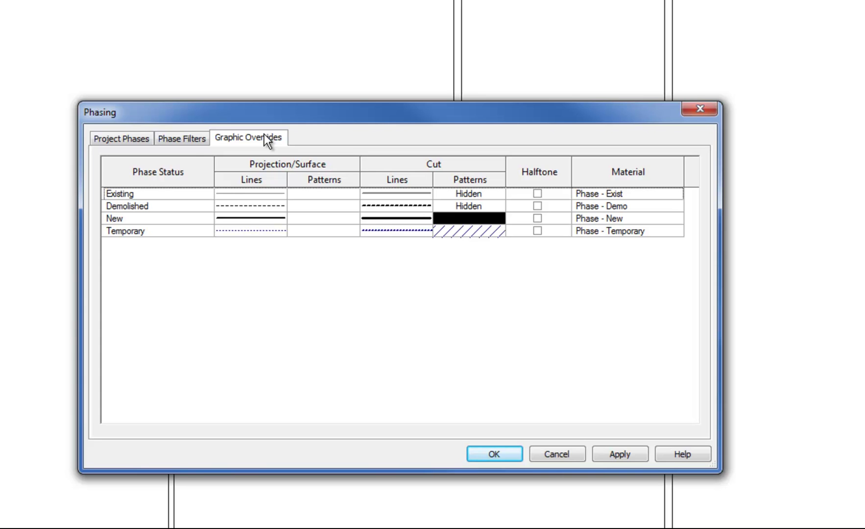
click(186, 136)
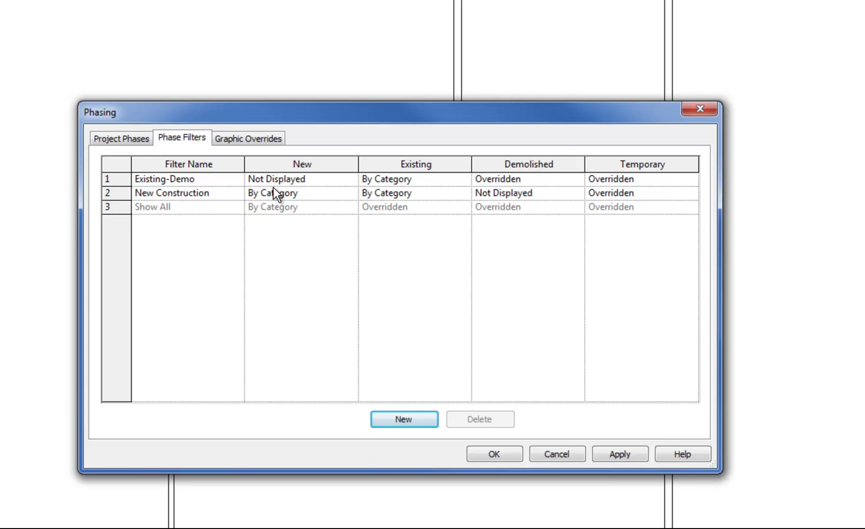
click(230, 139)
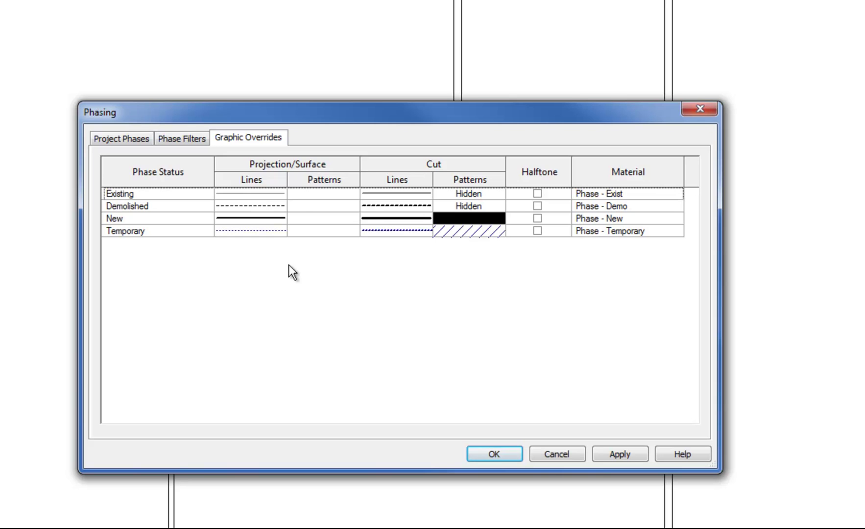
click(191, 138)
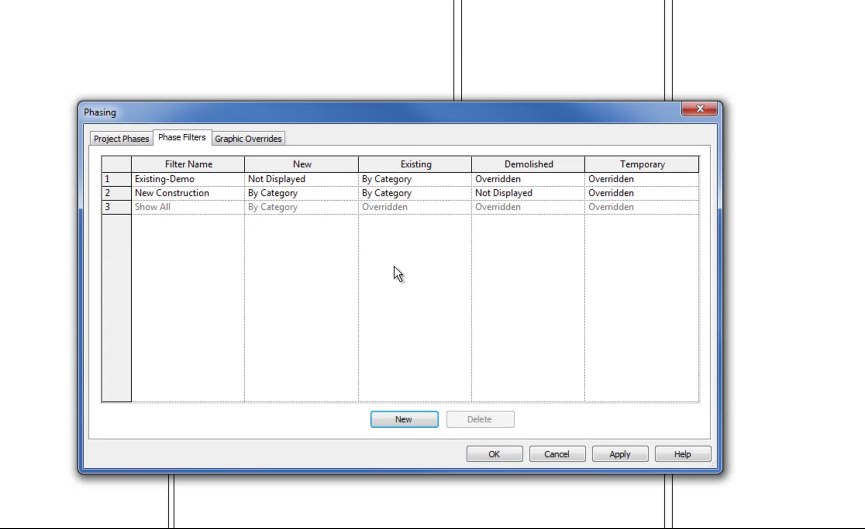
Set Existing elements to Overridden for the Existing-Demo phase filter
click(462, 180)
click(462, 180)
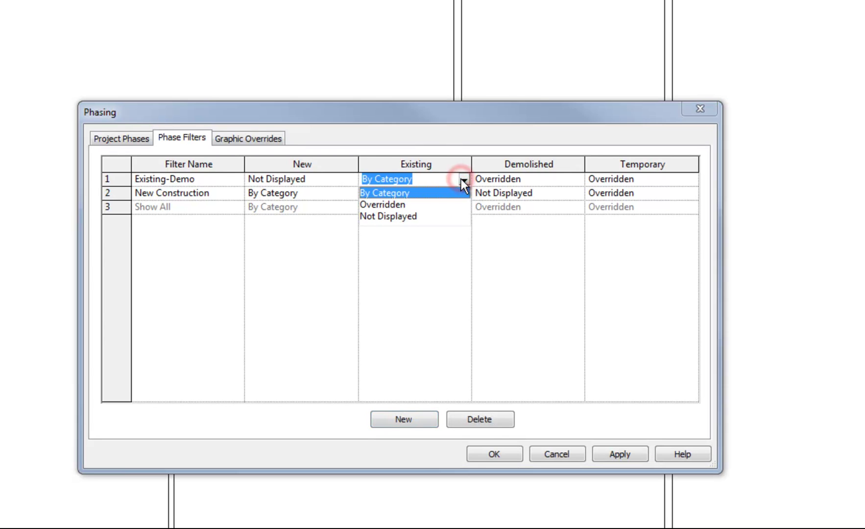
click(397, 205)
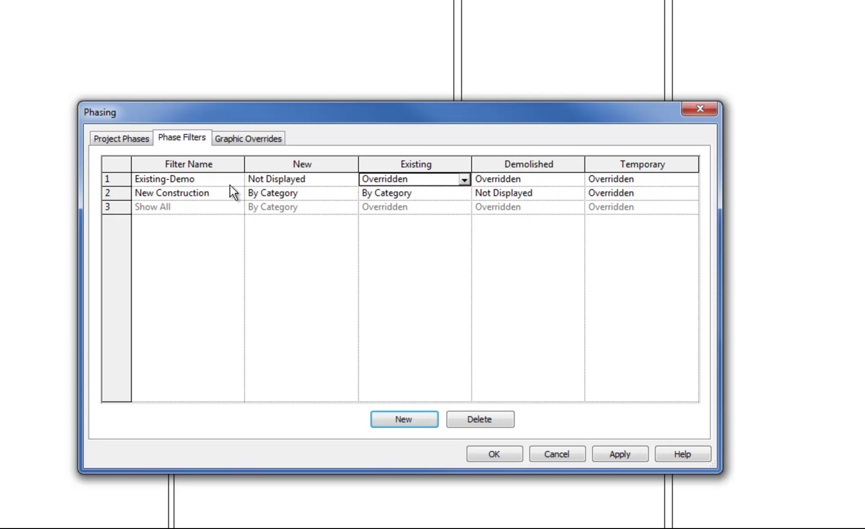
Set both New and Existing elements to Overridden for the New Construction phase filter and apply the phasing settings
click(353, 193)
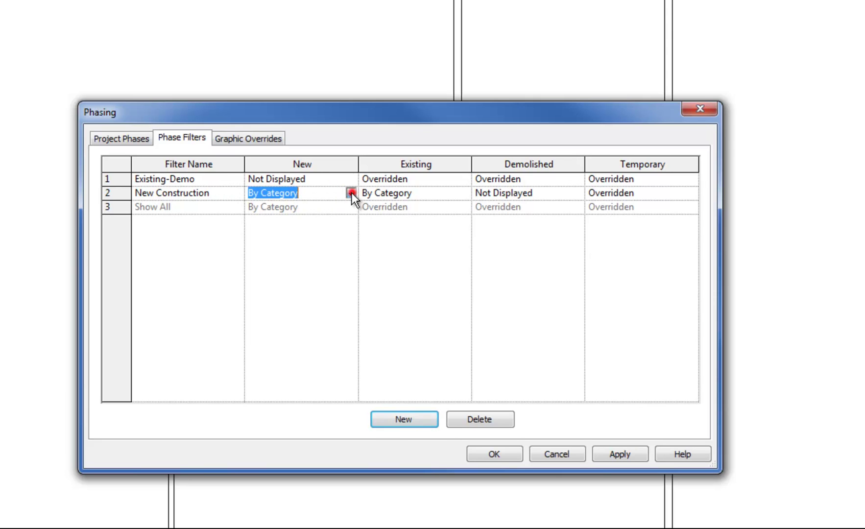
click(352, 193)
click(284, 219)
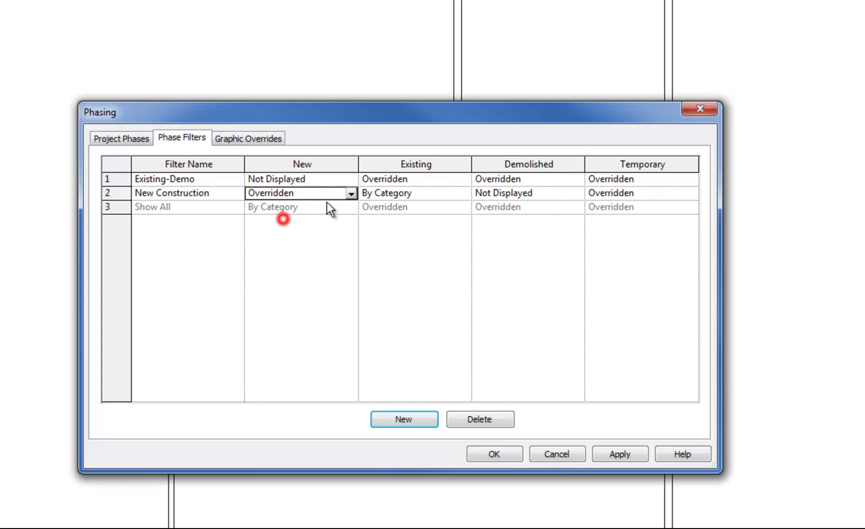
click(436, 192)
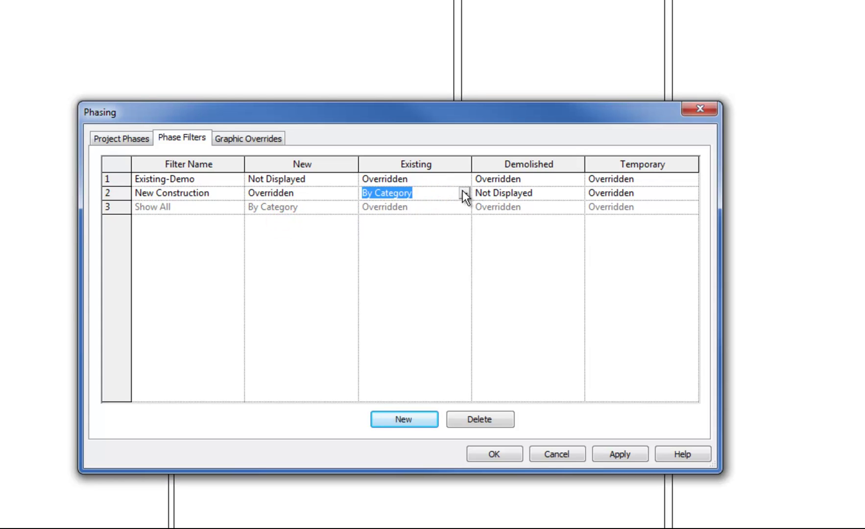
click(464, 193)
click(389, 219)
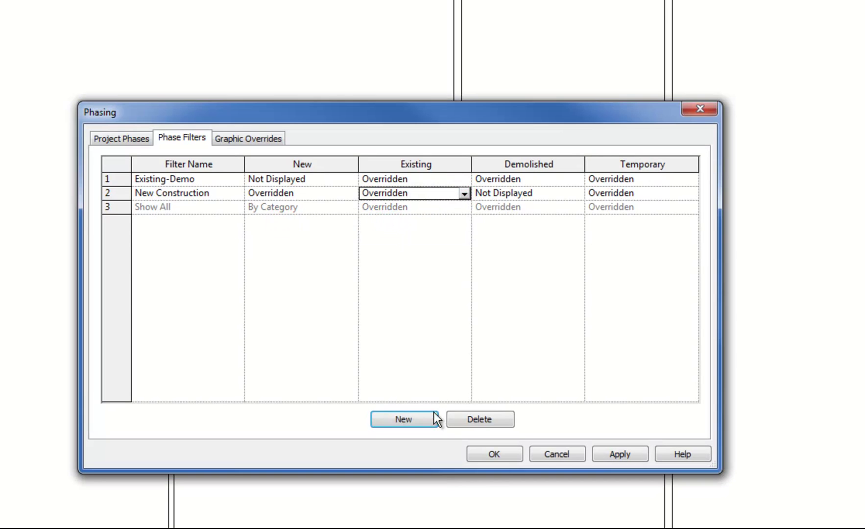
click(493, 453)
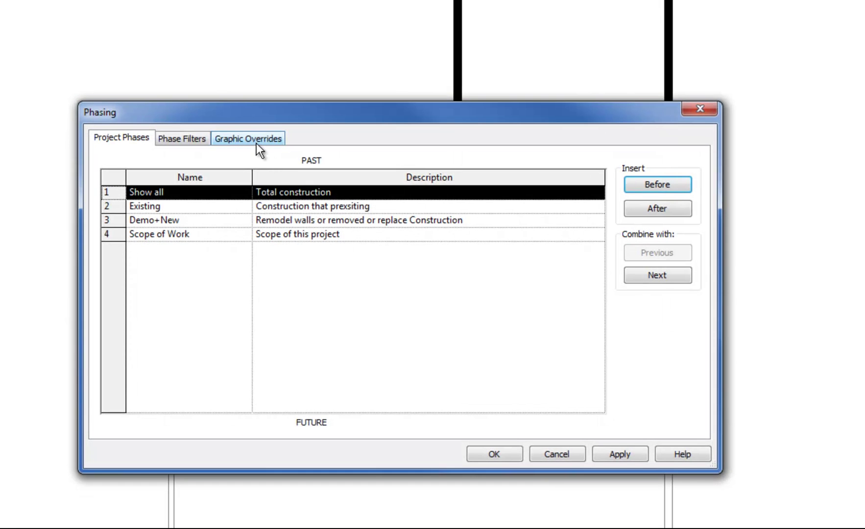
In the phasing graphic overrides, set the cut fill pattern of the New phase status to Masonry - Brick
click(255, 138)
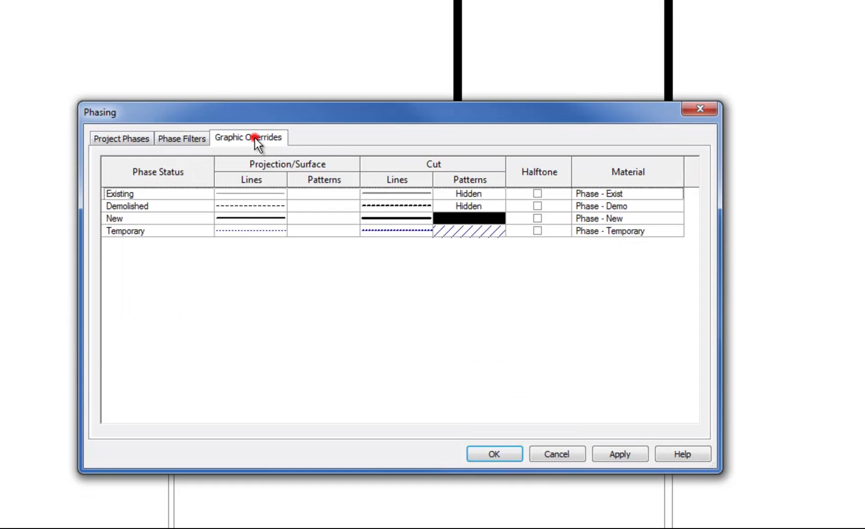
click(463, 219)
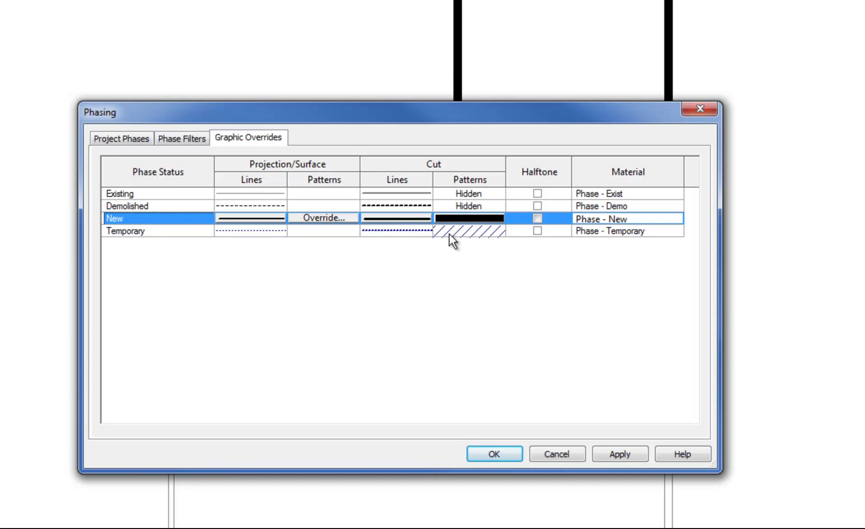
double_click(461, 219)
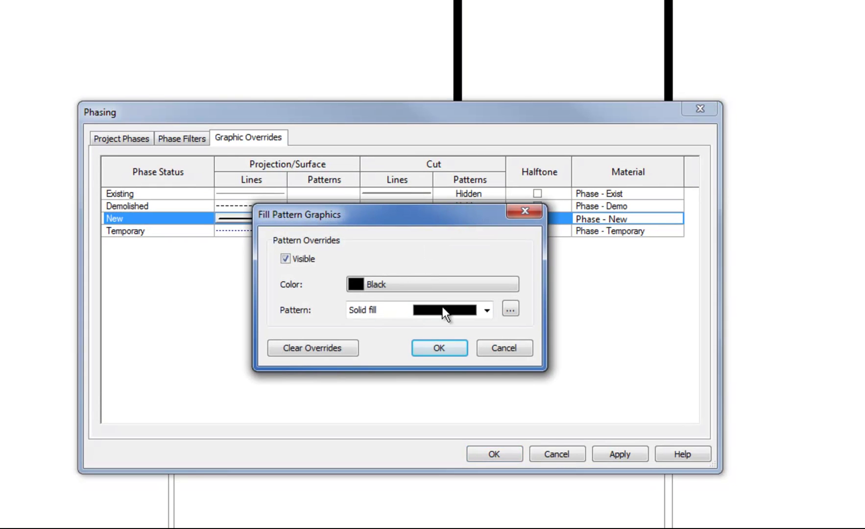
click(487, 310)
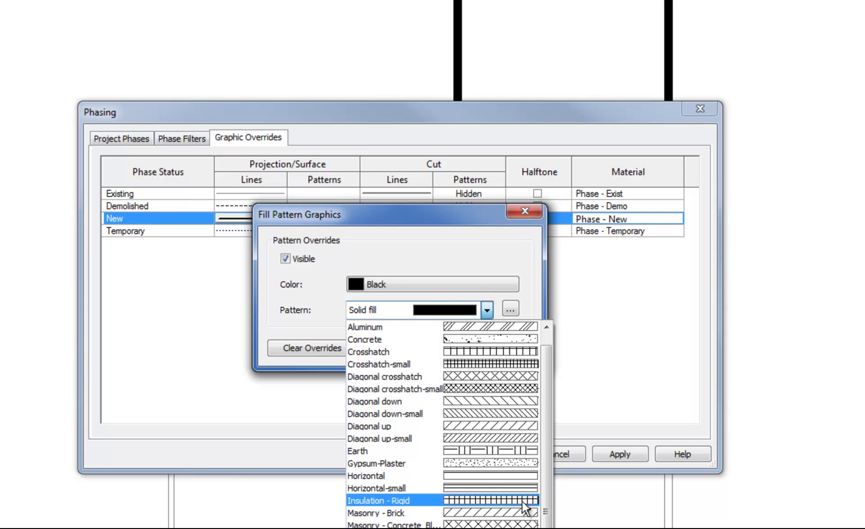
drag(549, 501, 552, 461)
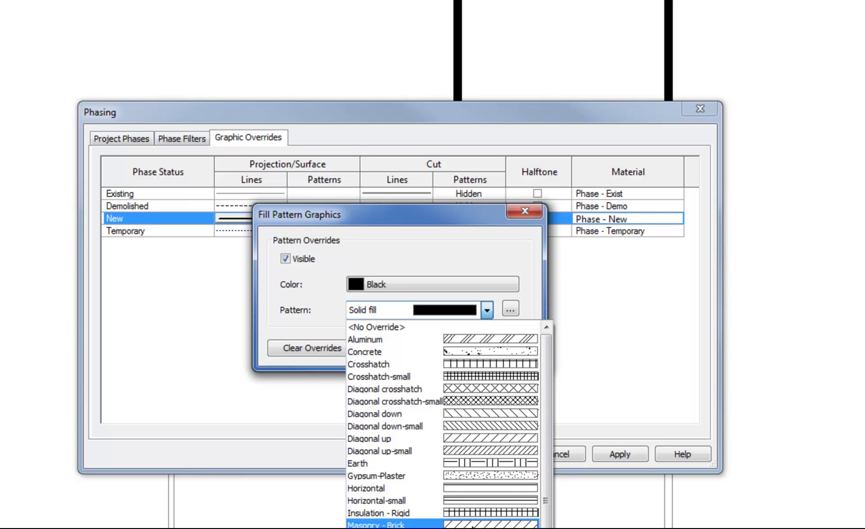
click(474, 524)
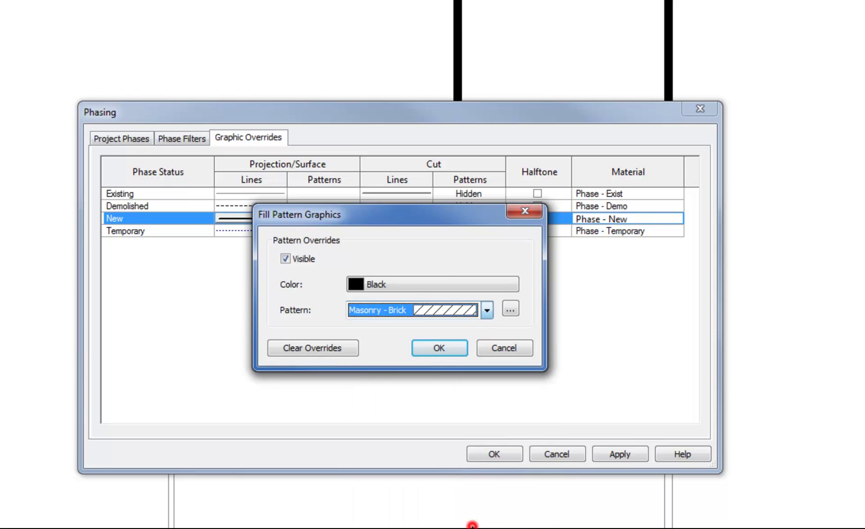
click(446, 348)
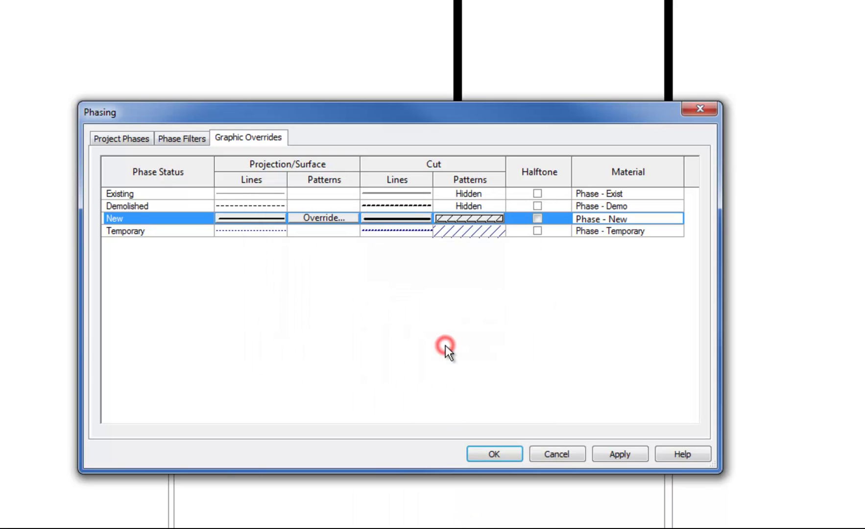
Set the cut line weight of the New phase status to 7 and accept the phasing settings
click(396, 219)
click(402, 261)
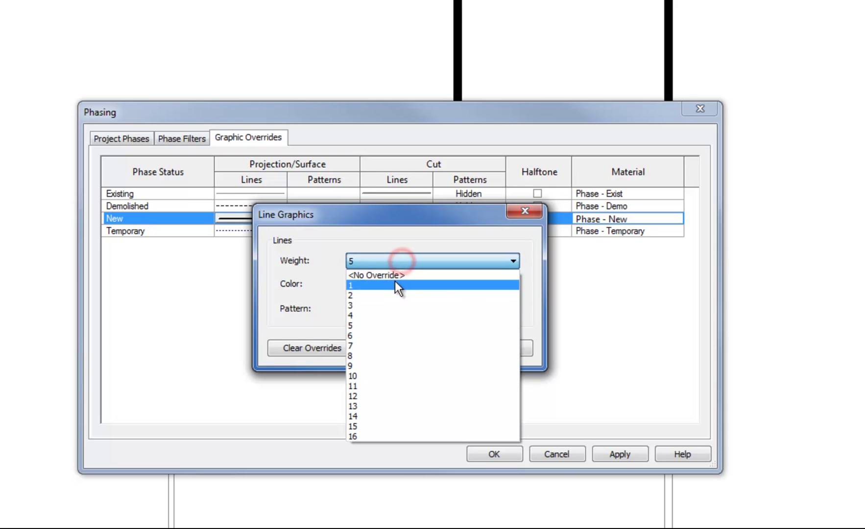
click(390, 346)
click(447, 347)
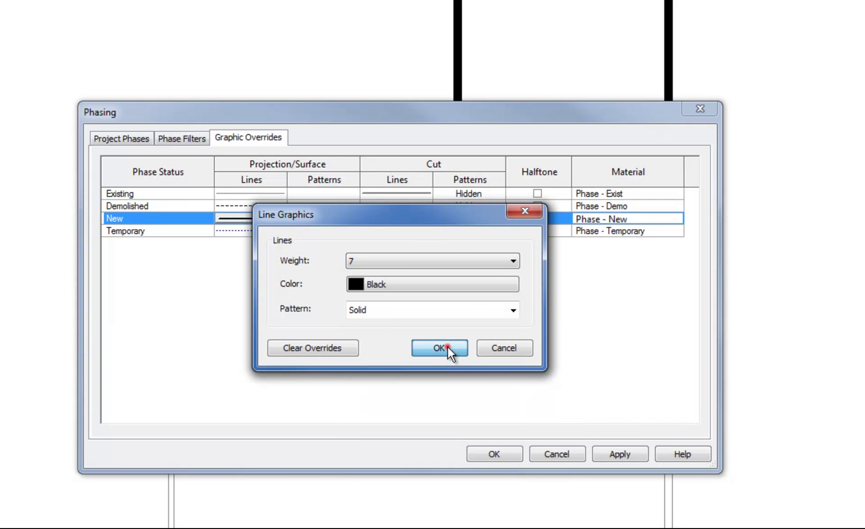
click(505, 450)
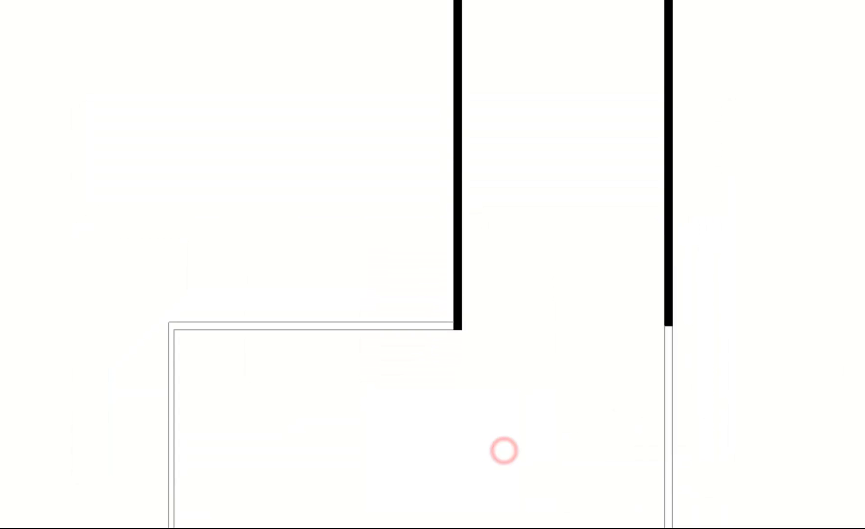
Toggle the Thin Lines display and examine the cut lines and brick pattern of the new walls where they meet the existing walls
scroll(457, 324, up, 6)
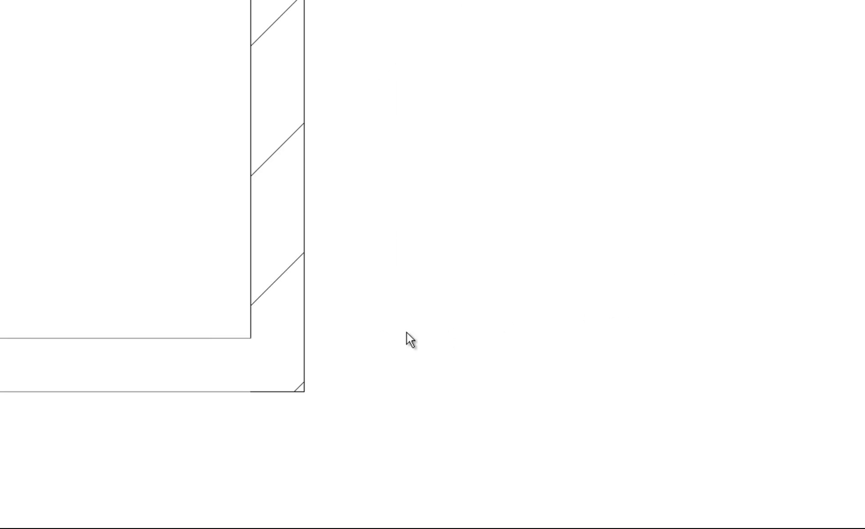
key(t)
key(l)
middle_drag(446, 343, 527, 338)
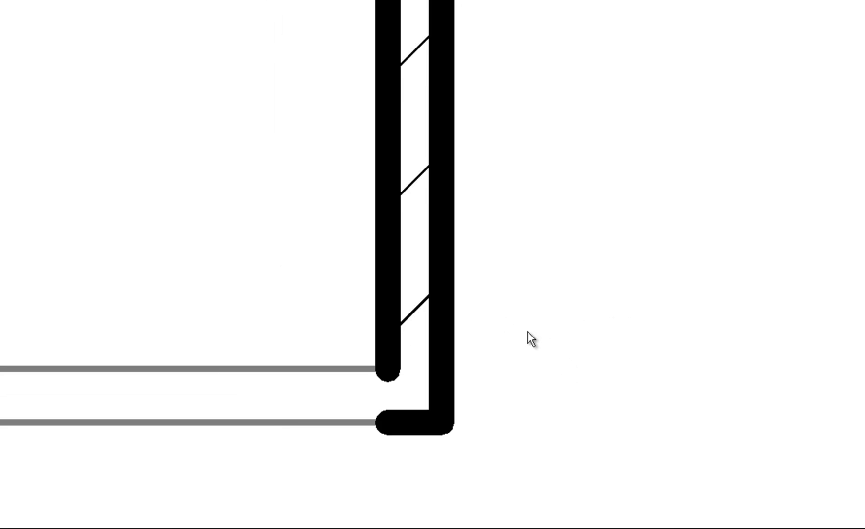
scroll(531, 339, down, 2)
middle_drag(555, 269, 537, 315)
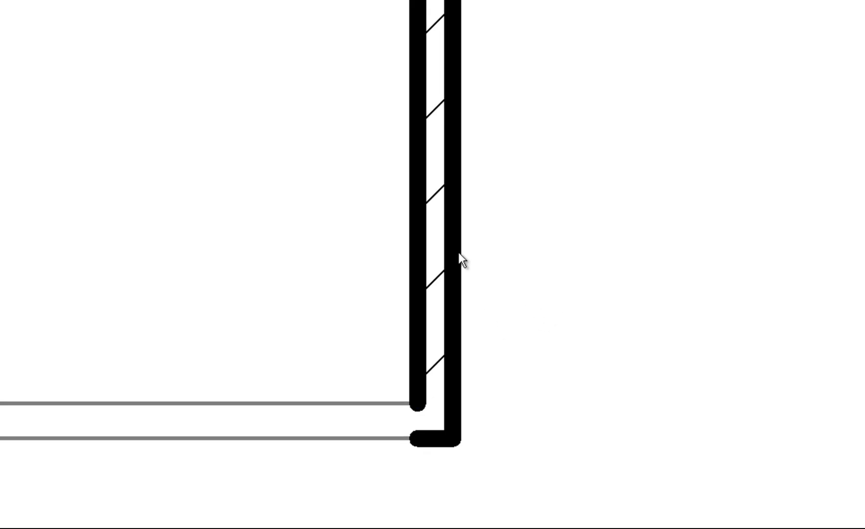
click(458, 230)
scroll(710, 388, down, 8)
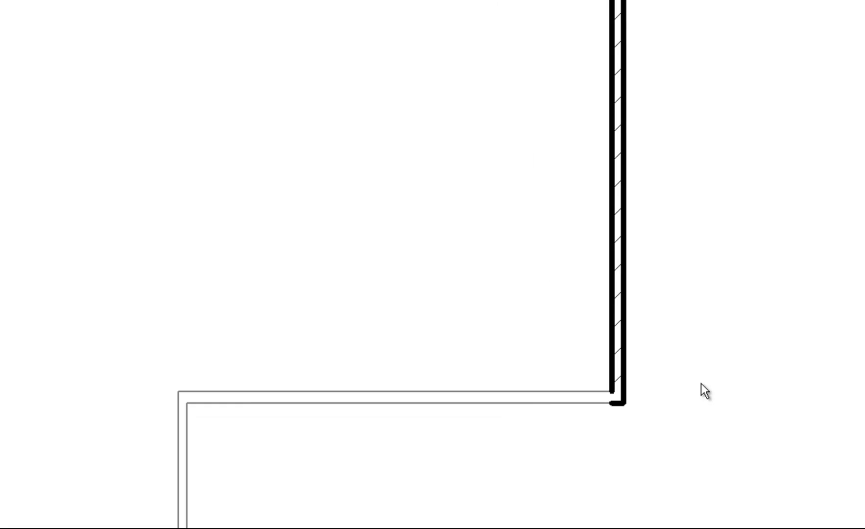
scroll(620, 368, up, 2)
middle_drag(622, 385, 563, 343)
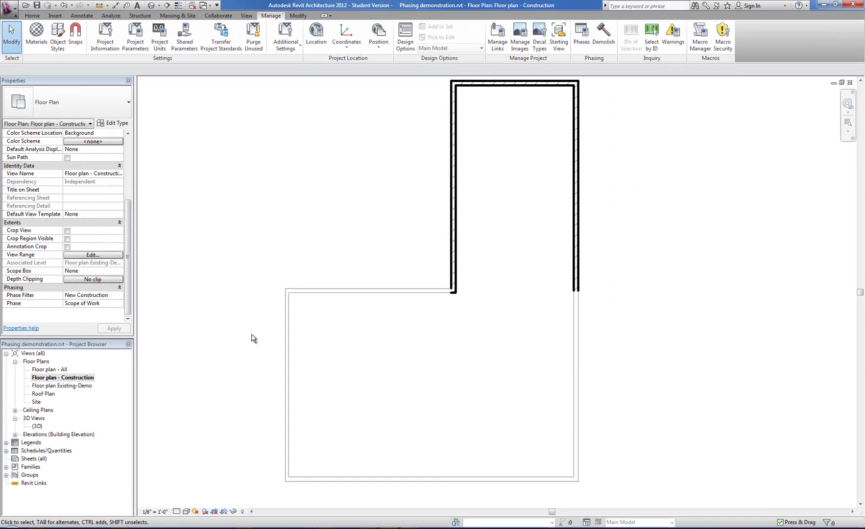
Open the Floor plan Existing-Demo view and the Floor plan - All view to compare how each displays the wall phases
double_click(71, 386)
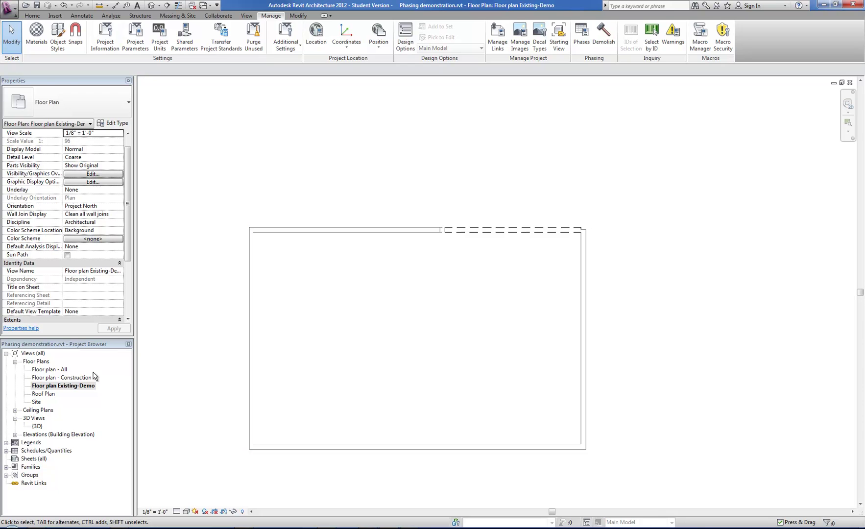
double_click(62, 371)
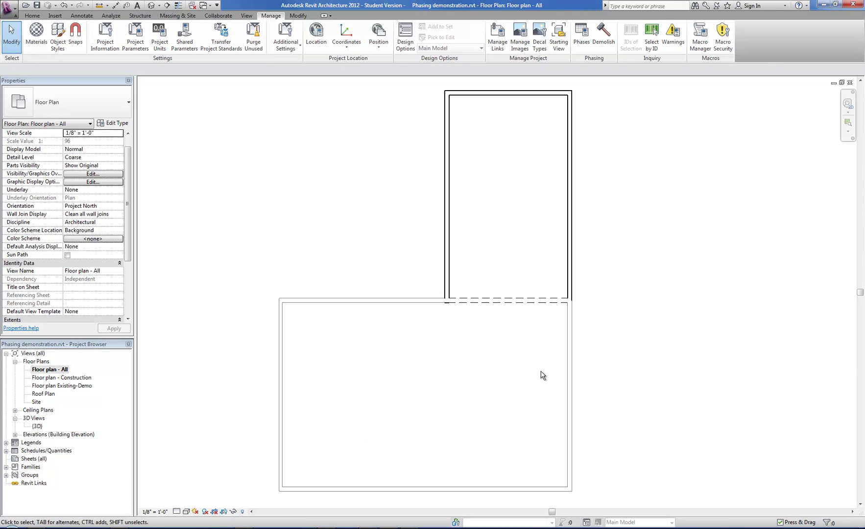